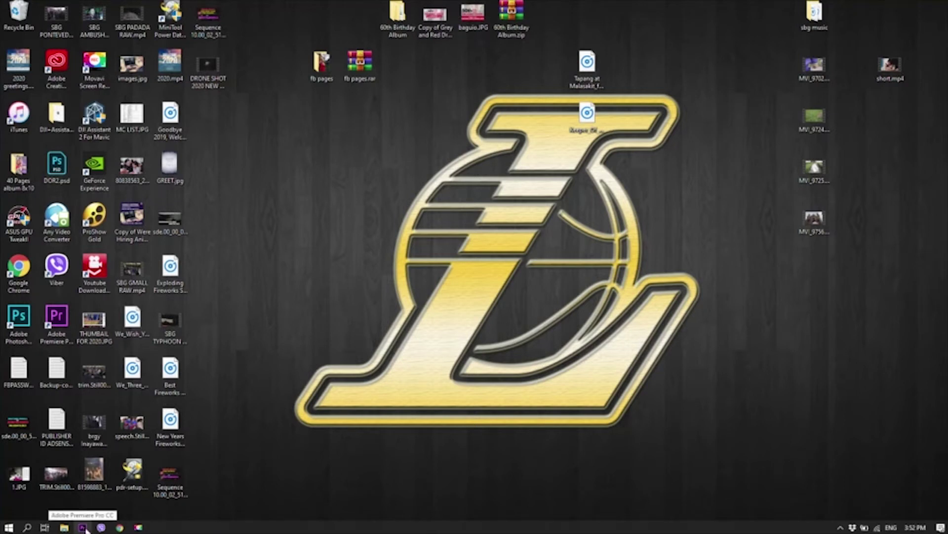
# - Search the computer for "adobe pre" to locate the installed Premiere Pro application, then dismiss the search
pyautogui.click(27, 528)
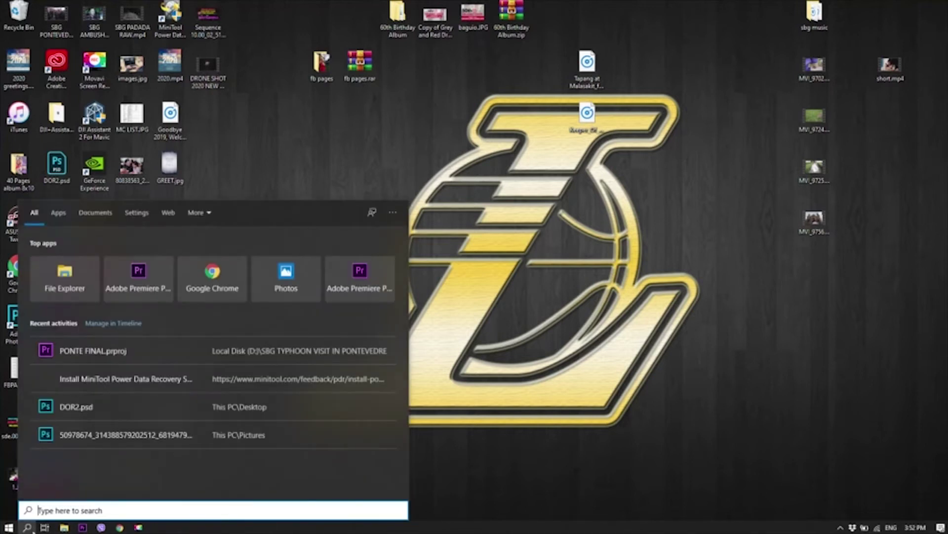
pyautogui.write('adob')
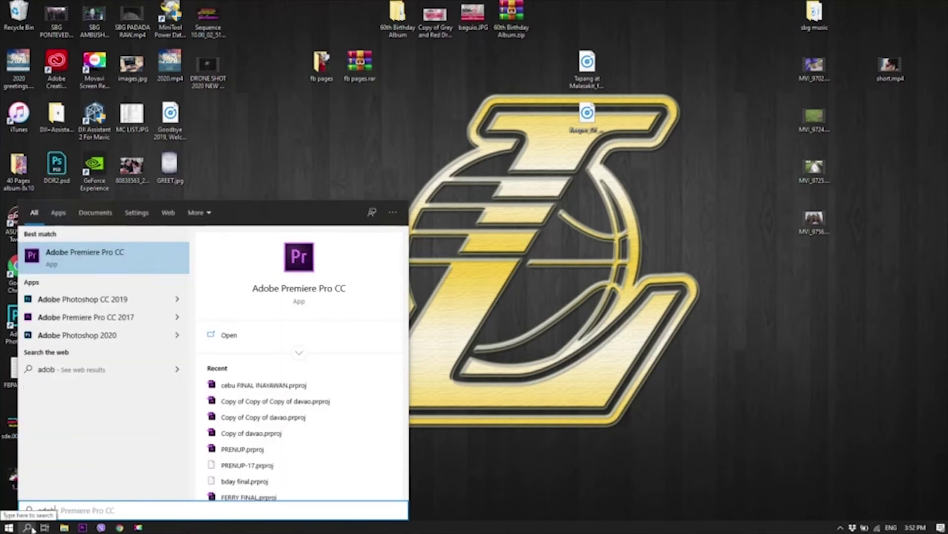
pyautogui.write('e')
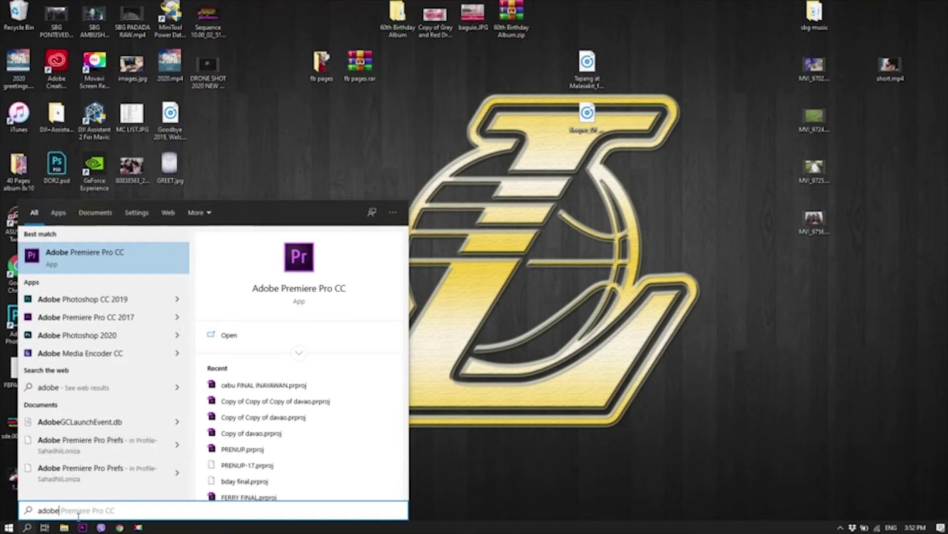
pyautogui.write('pre')
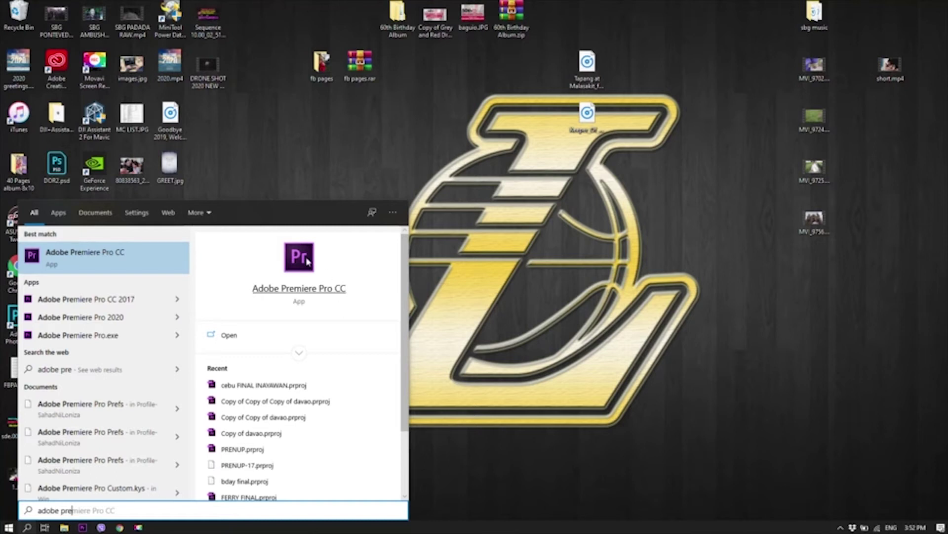
pyautogui.click(498, 353)
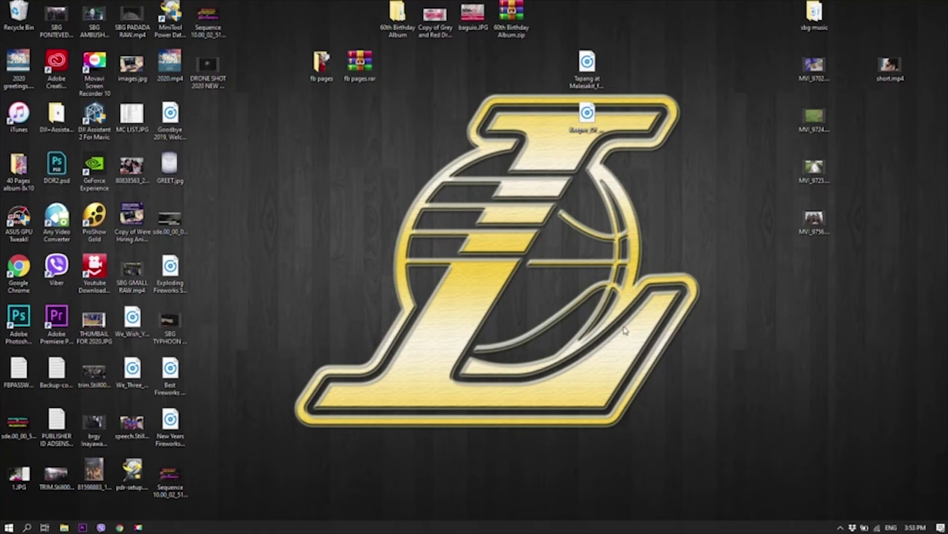
pyautogui.moveTo(777, 45); pyautogui.dragTo(836, 253)
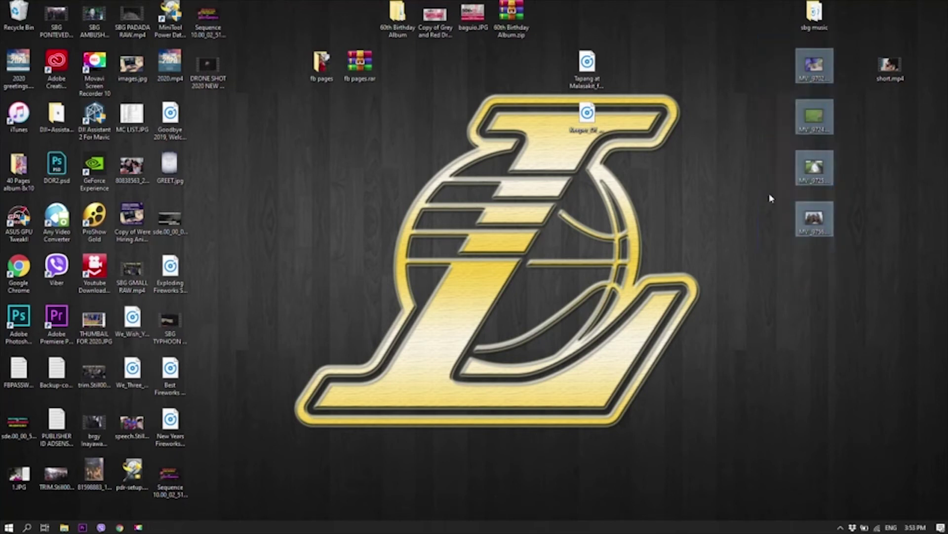
pyautogui.click(761, 173)
pyautogui.moveTo(772, 65); pyautogui.dragTo(833, 233)
pyautogui.click(732, 111)
pyautogui.moveTo(754, 49); pyautogui.dragTo(778, 190)
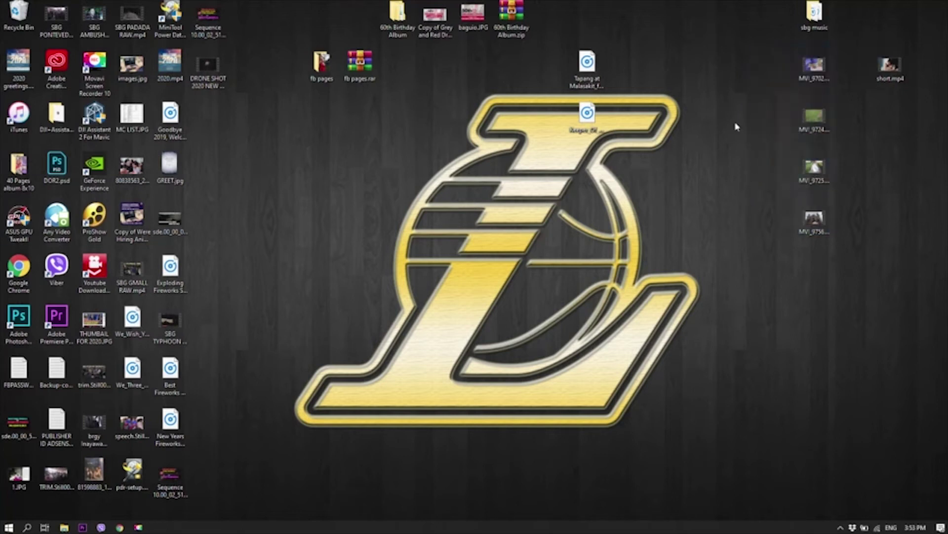
pyautogui.moveTo(780, 51); pyautogui.dragTo(835, 241)
# - Create a desktop folder named PRENUP FANTASY, open it to check its contents, and put its window away
pyautogui.rightClick(704, 128)
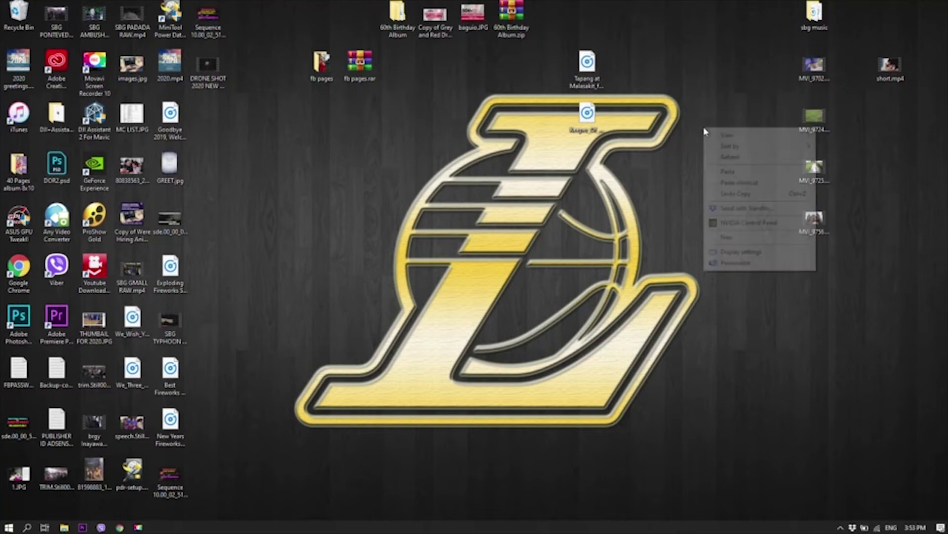
pyautogui.moveTo(771, 239)
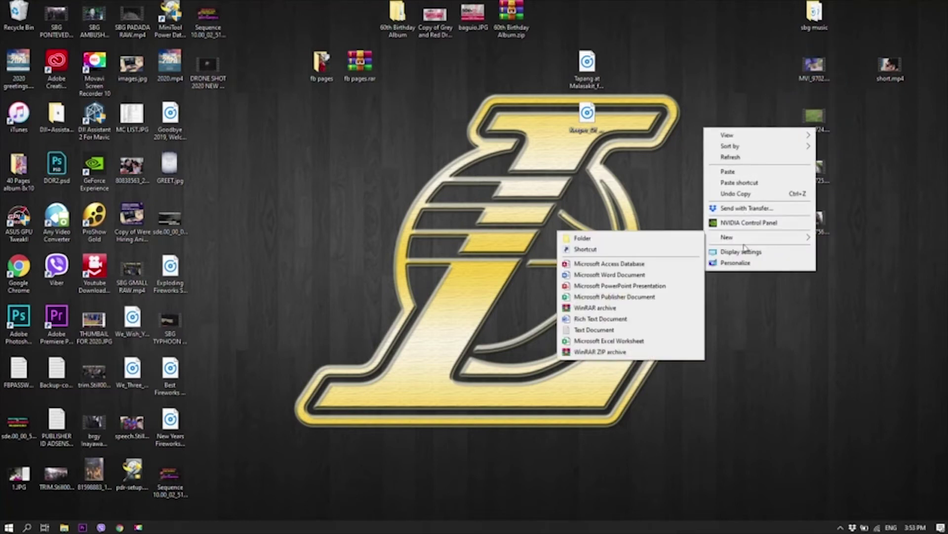
pyautogui.click(635, 239)
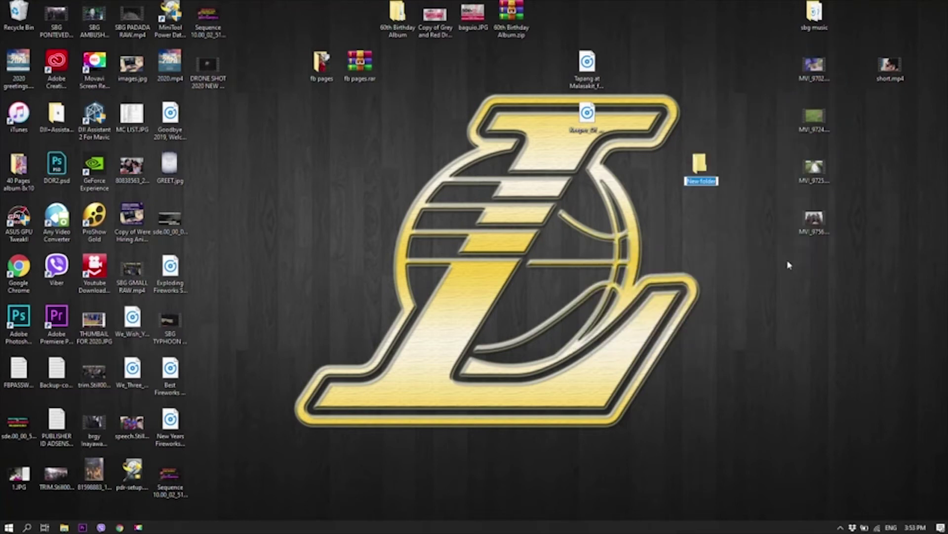
pyautogui.write('PRENUP')
pyautogui.write('FANTAS')
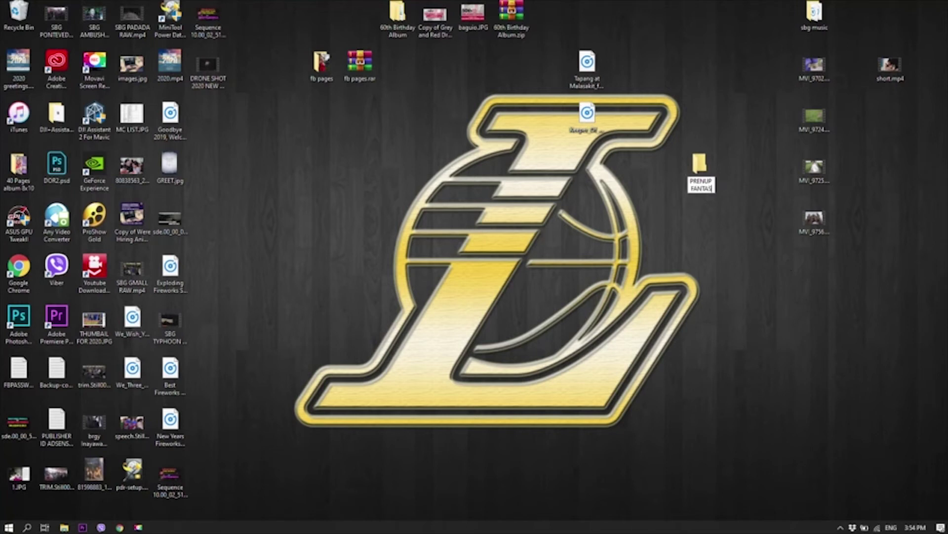
pyautogui.write('Y')
pyautogui.press('Return')
pyautogui.press('Return')
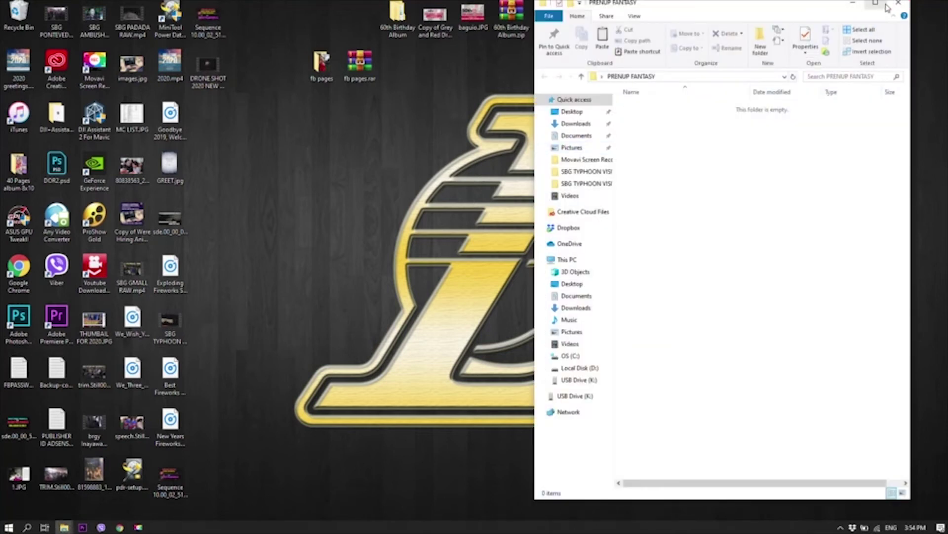
pyautogui.click(852, 4)
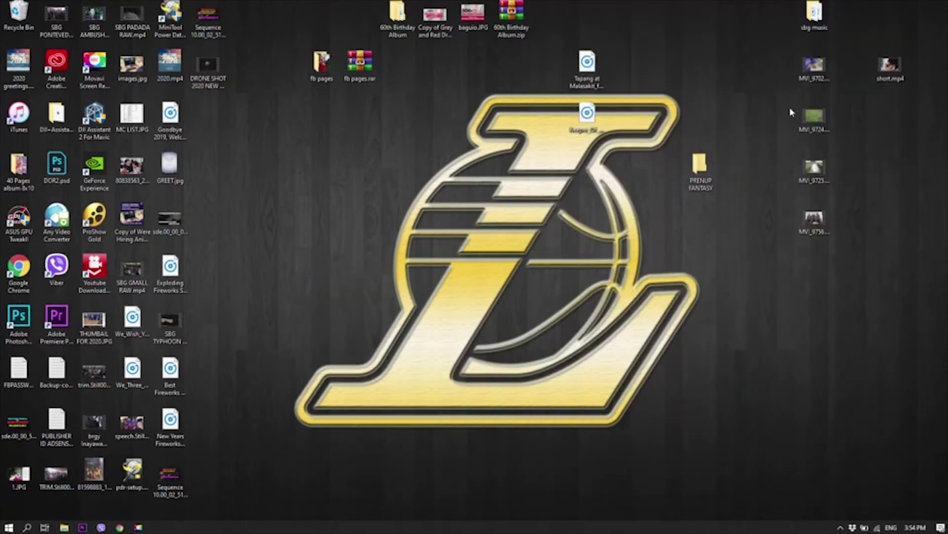
# - Move the four MVI video clips on the desktop into the PRENUP FANTASY folder
pyautogui.moveTo(790, 53); pyautogui.dragTo(844, 251)
pyautogui.moveTo(815, 67); pyautogui.dragTo(741, 116)
pyautogui.click(715, 195)
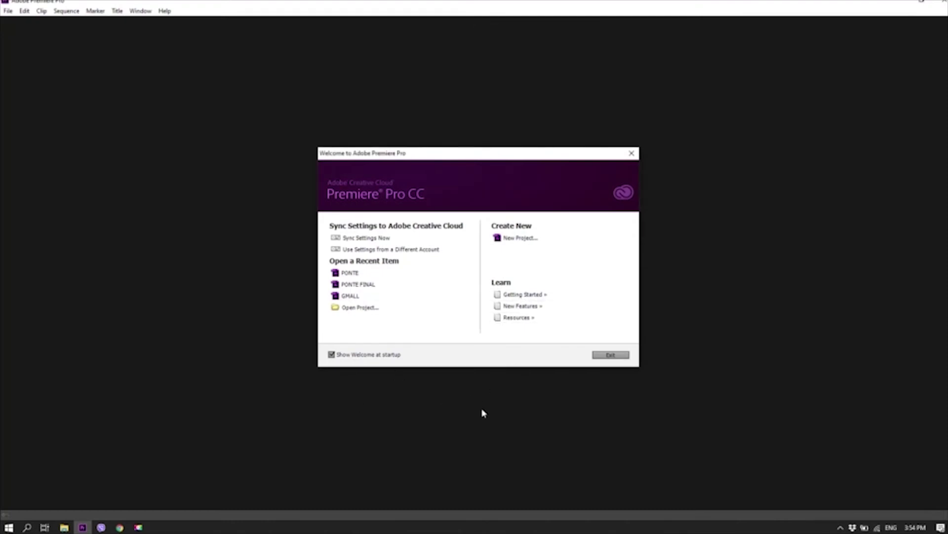
# - Start a new project in Premiere Pro and name it PRENUP
pyautogui.click(506, 239)
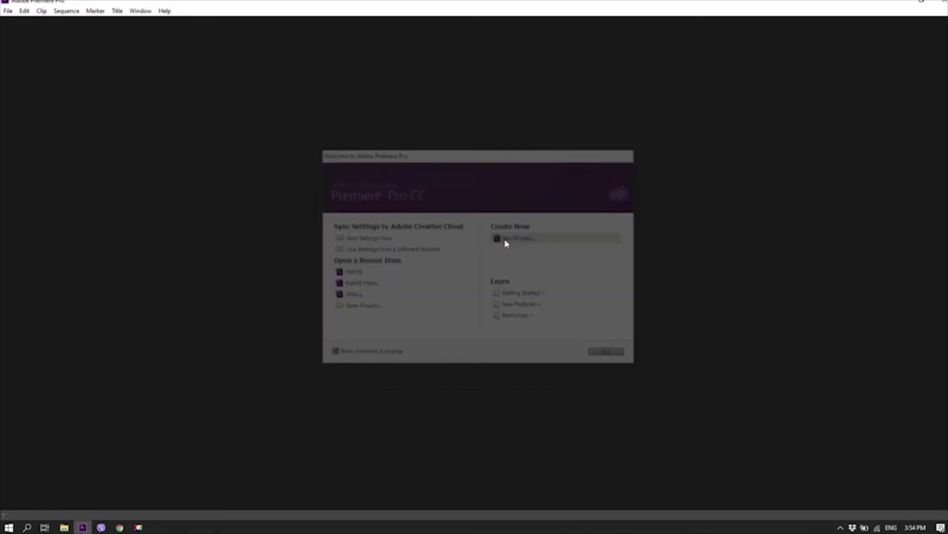
pyautogui.click(532, 185)
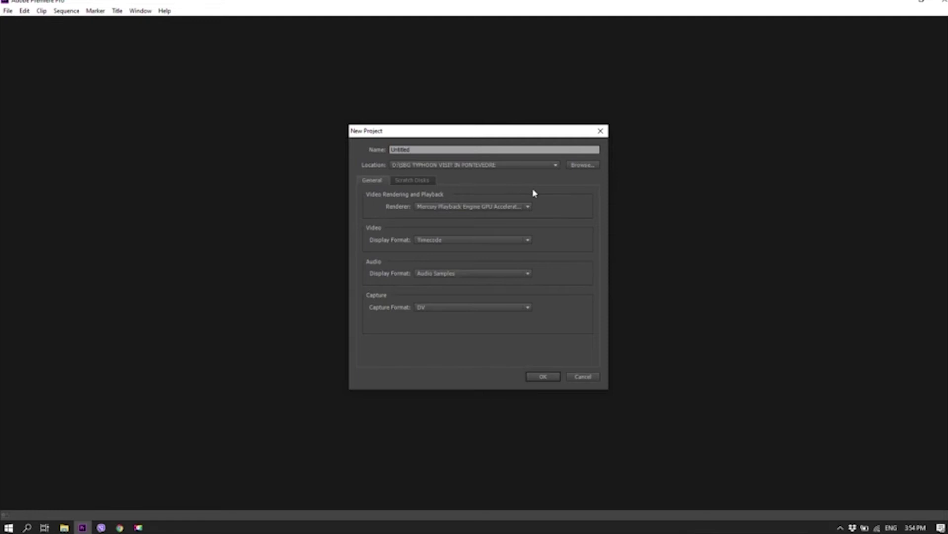
pyautogui.doubleClick(420, 149)
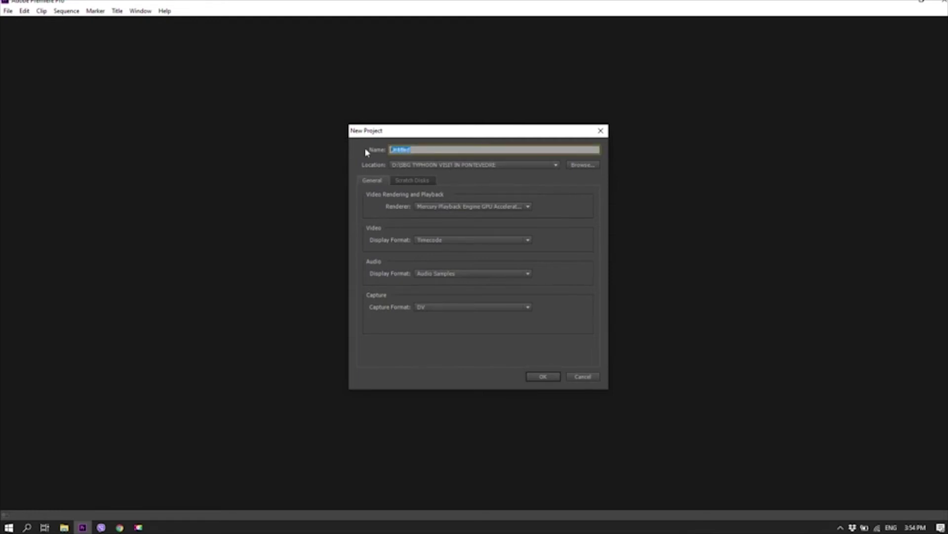
pyautogui.write('PRENUP')
# - Set the project location to the PRENUP FANTASY folder on the Desktop and create the project
pyautogui.click(585, 167)
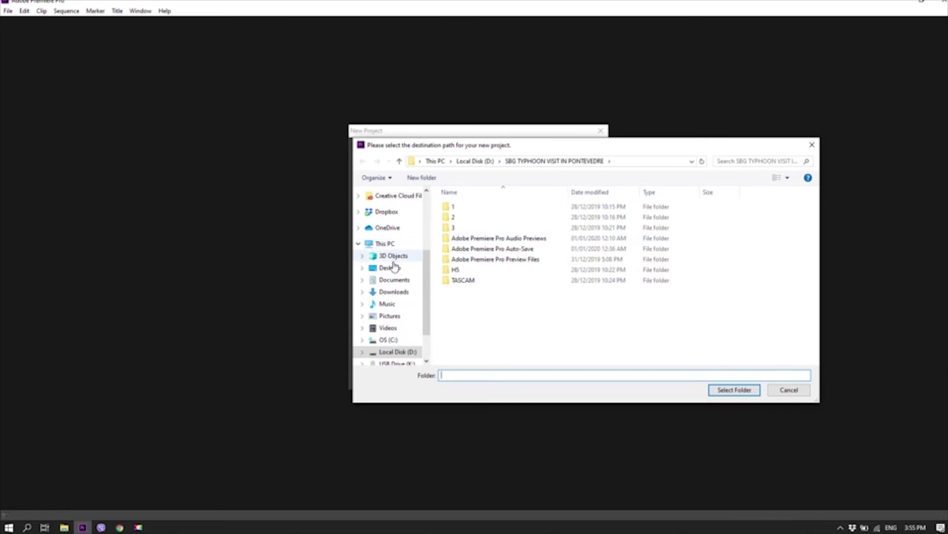
pyautogui.click(385, 244)
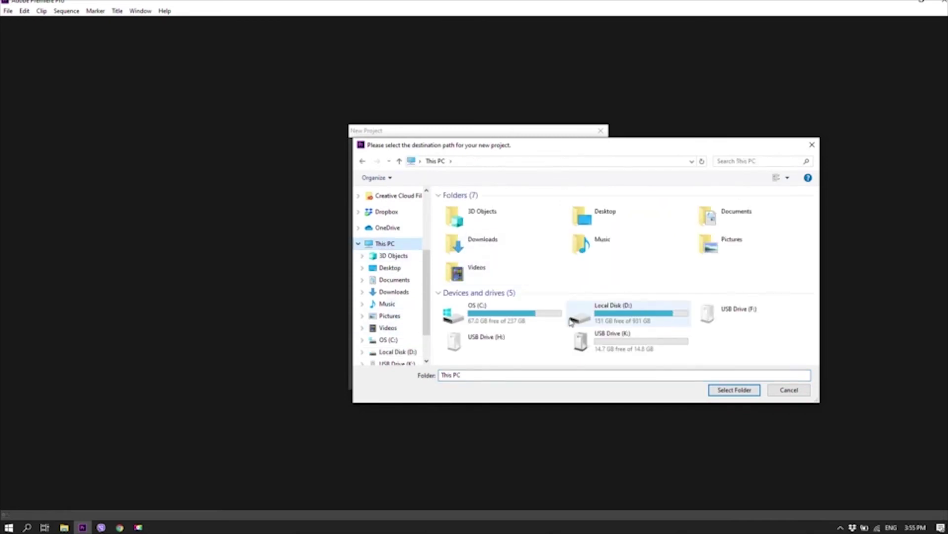
pyautogui.click(388, 269)
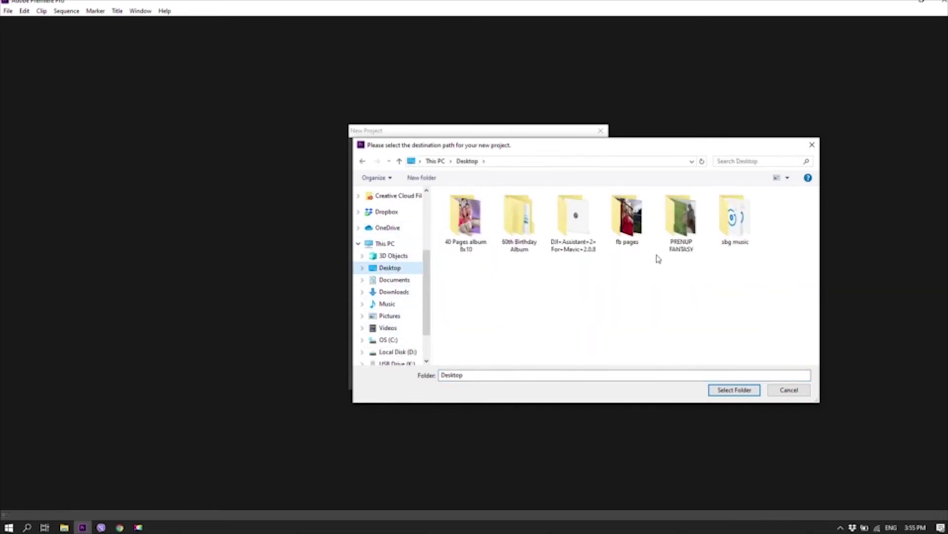
pyautogui.click(679, 209)
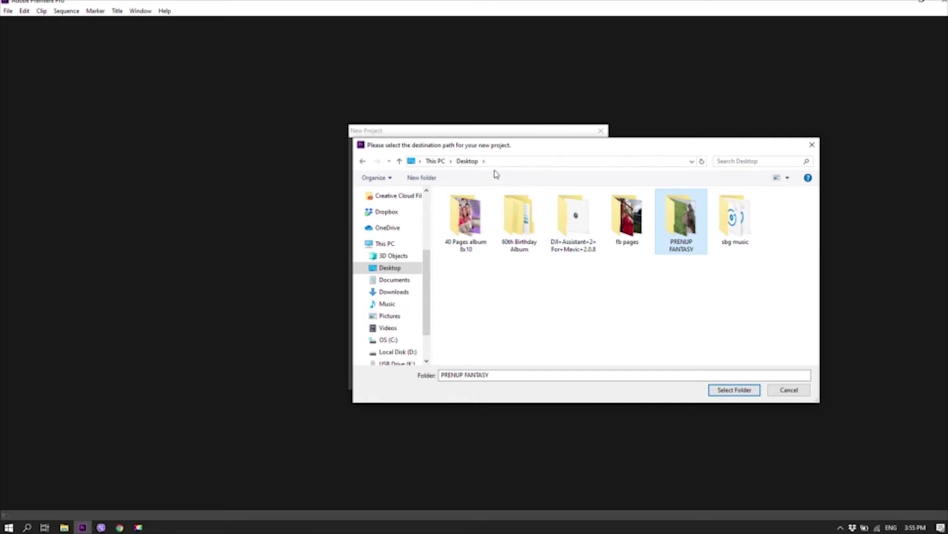
pyautogui.click(734, 390)
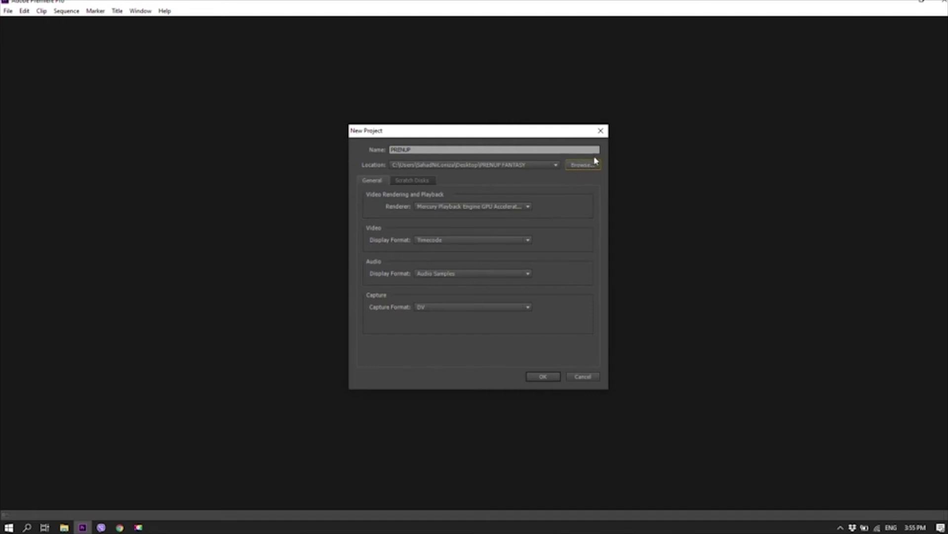
pyautogui.click(544, 377)
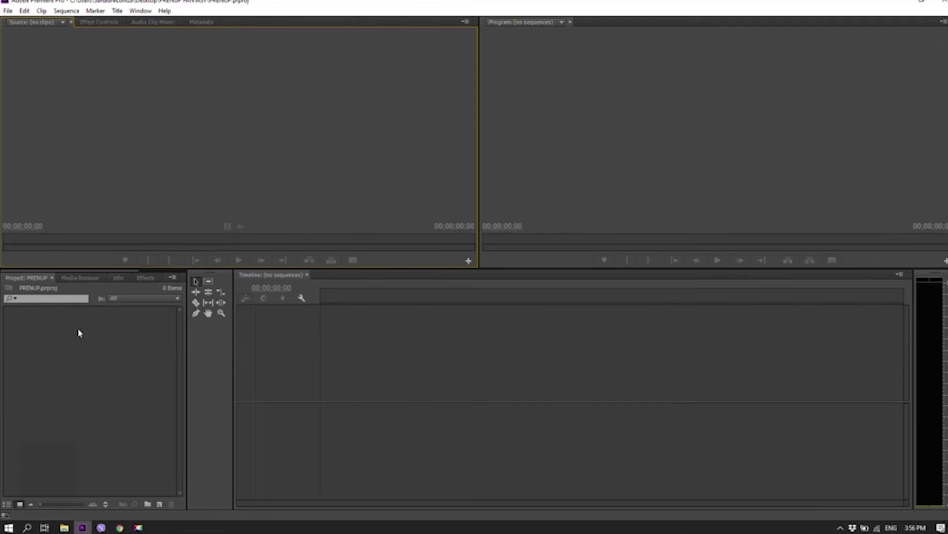
pyautogui.click(7, 10)
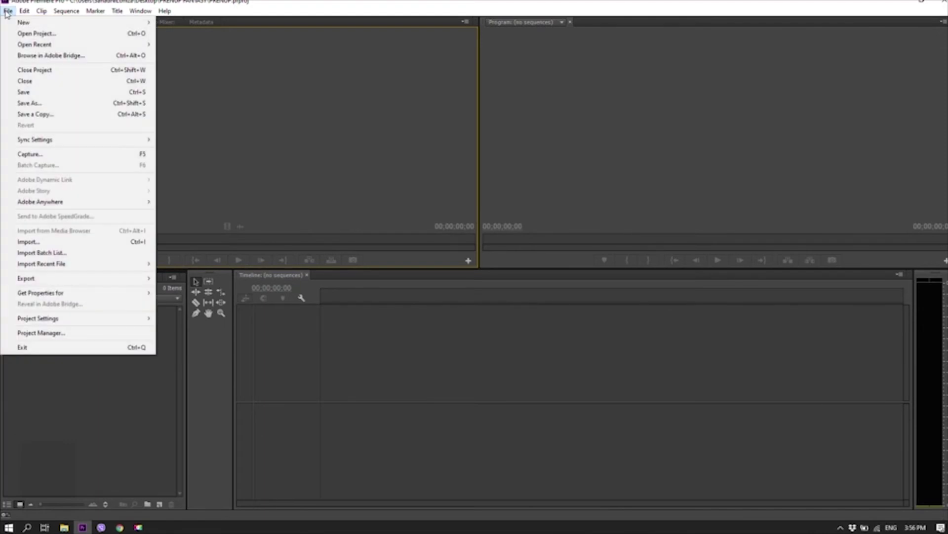
pyautogui.click(434, 453)
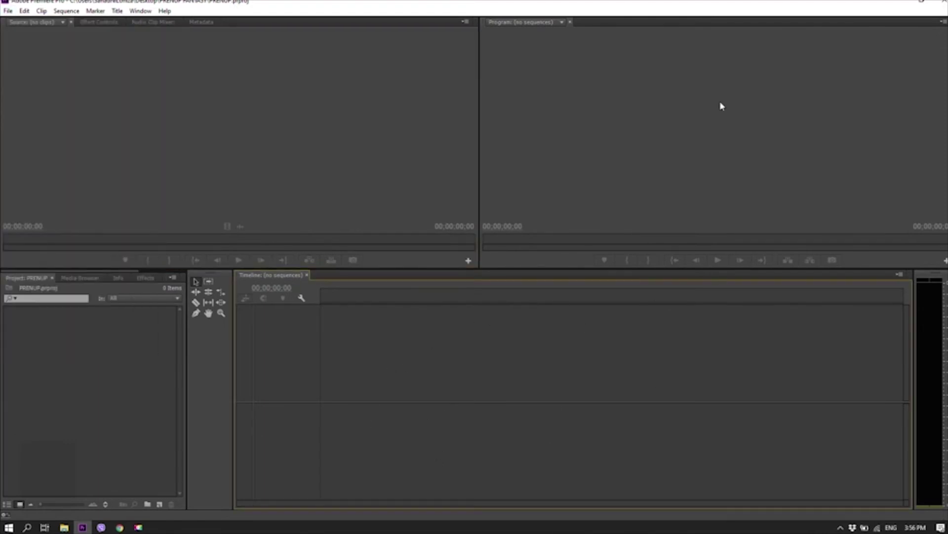
pyautogui.click(6, 13)
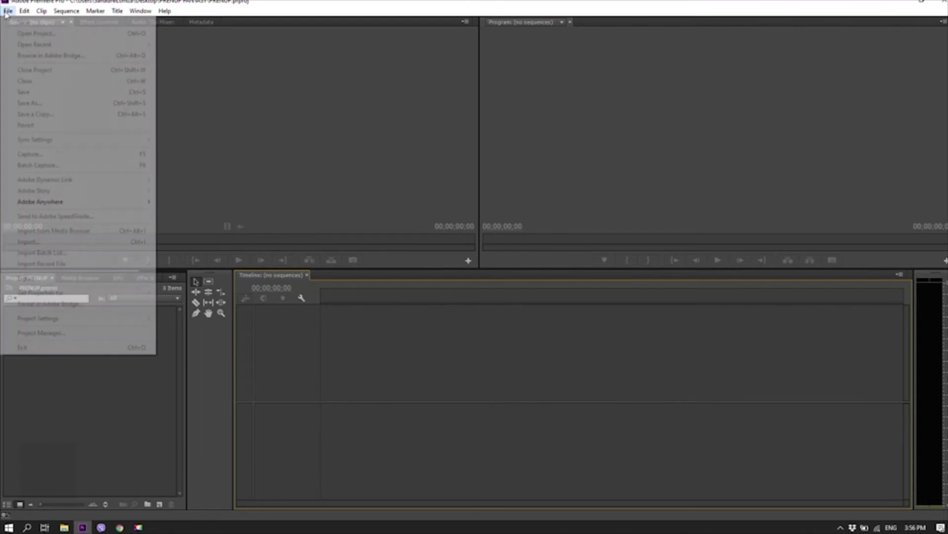
pyautogui.click(274, 154)
pyautogui.click(105, 364)
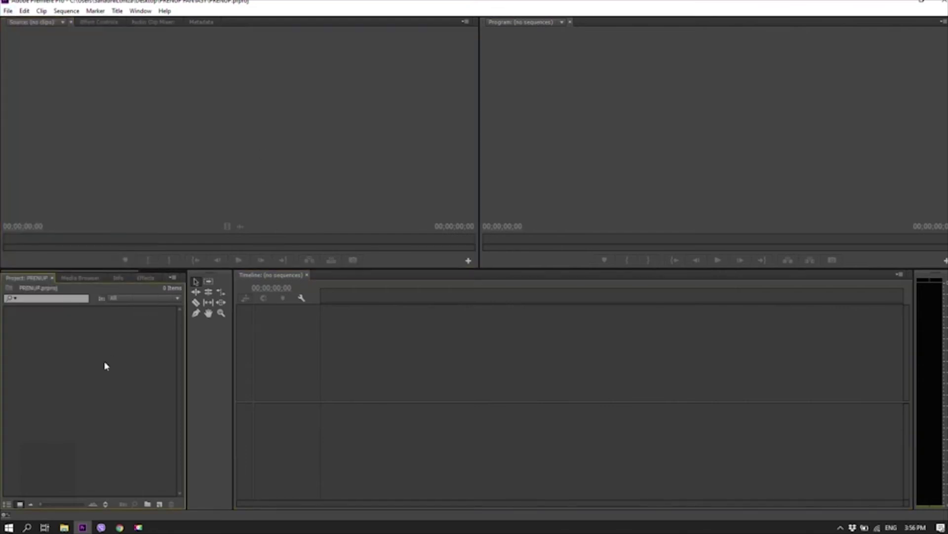
# - Create a new sequence named PRENUP using the Digital SLR 1080p preset DSLR 1080p24
pyautogui.click(8, 11)
pyautogui.moveTo(24, 22)
pyautogui.click(209, 35)
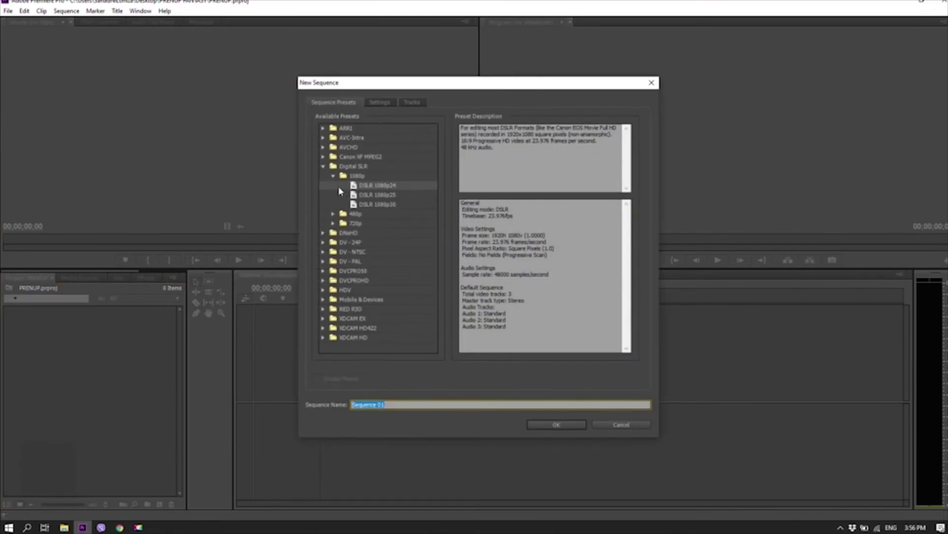
pyautogui.click(323, 168)
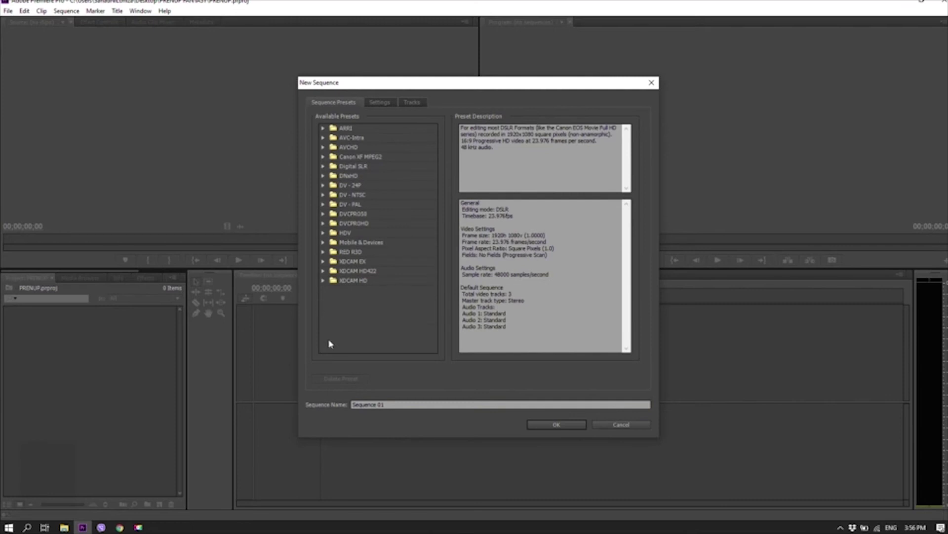
pyautogui.click(323, 167)
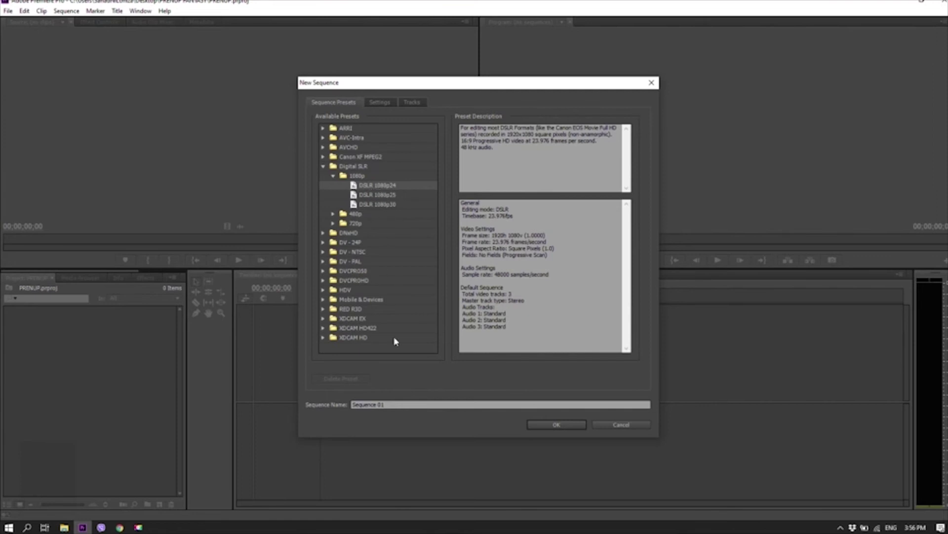
pyautogui.moveTo(393, 405); pyautogui.dragTo(338, 407)
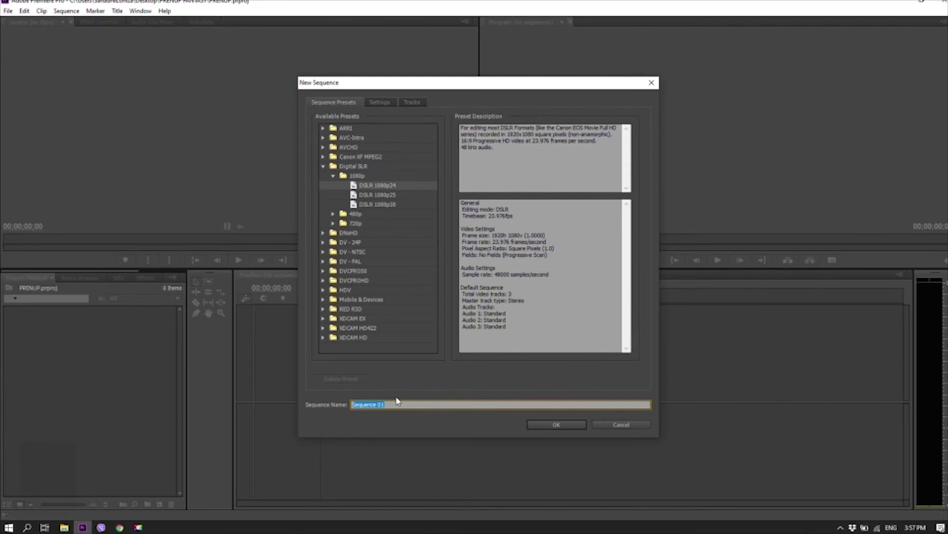
pyautogui.write('TRI')
pyautogui.click(555, 425)
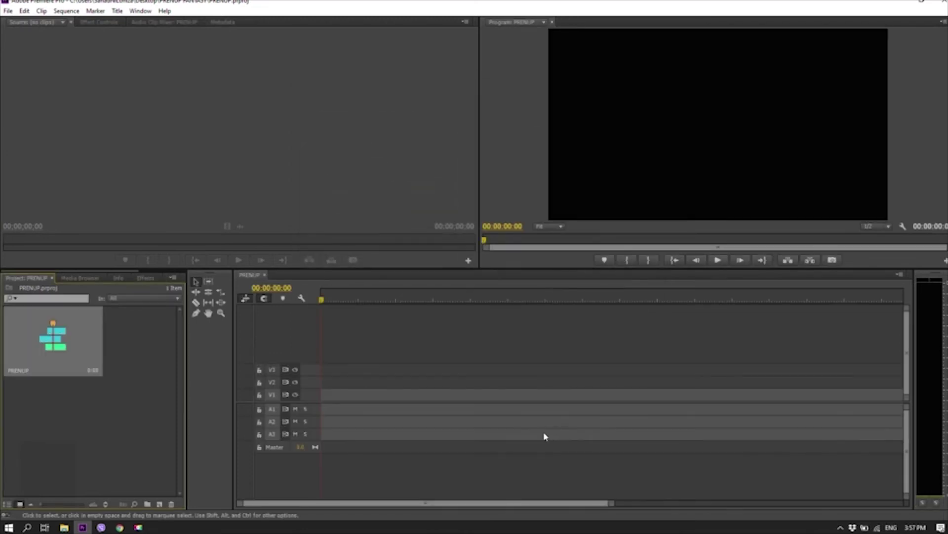
pyautogui.click(120, 411)
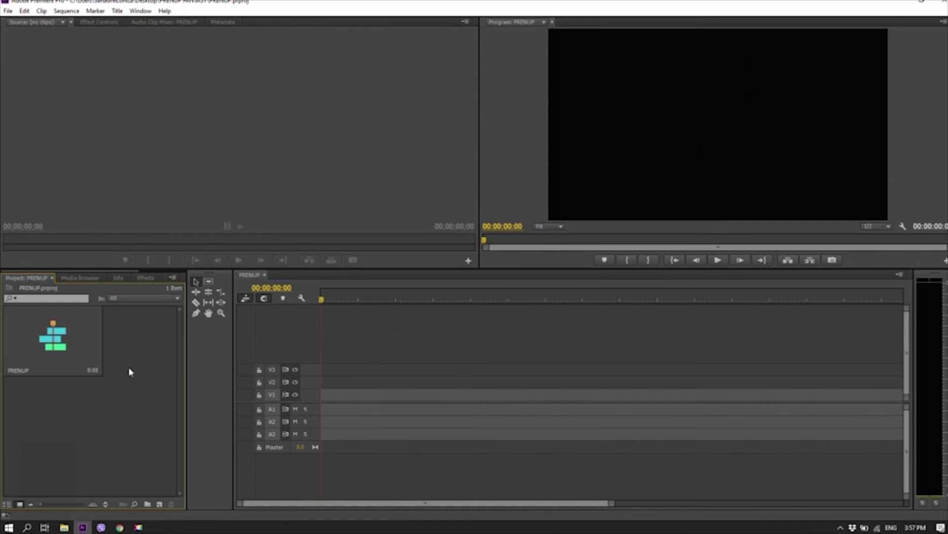
pyautogui.click(374, 299)
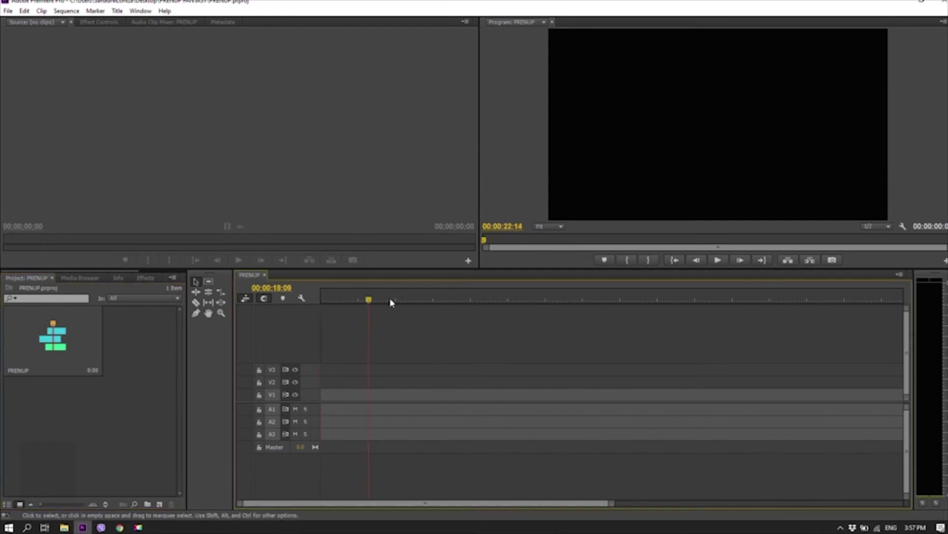
pyautogui.moveTo(355, 308); pyautogui.dragTo(191, 376)
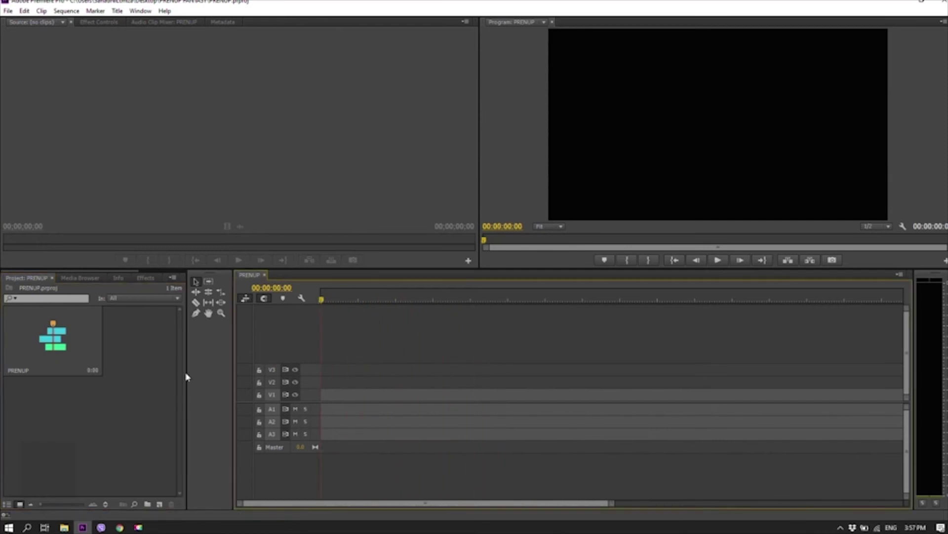
# - Import MVI_9702.MOV and MVI_9724.MOV from the PRENUP FANTASY folder on the Desktop into the project
pyautogui.click(110, 376)
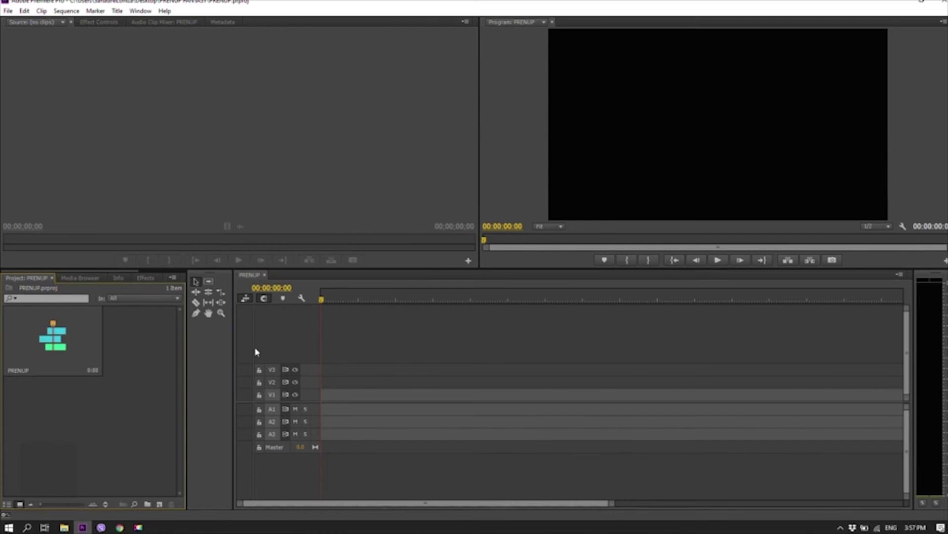
pyautogui.click(7, 11)
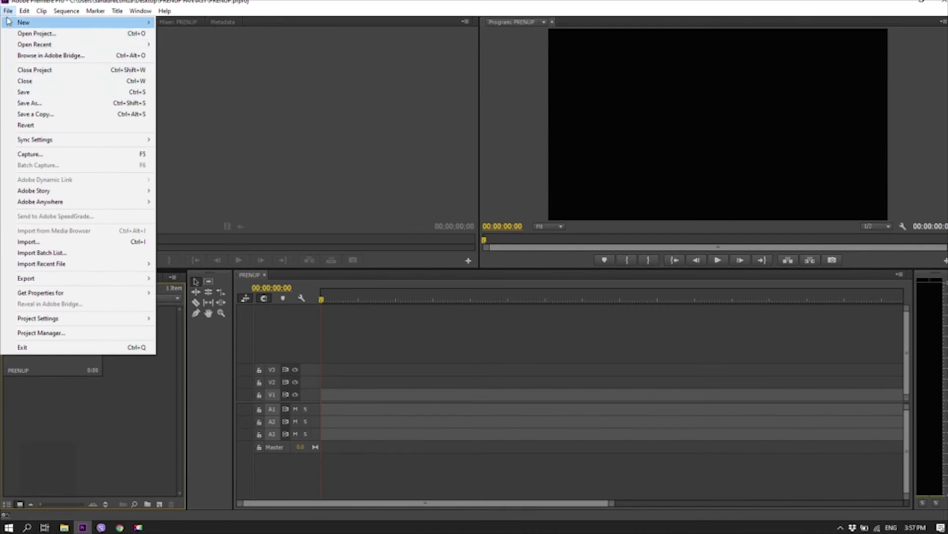
pyautogui.click(41, 242)
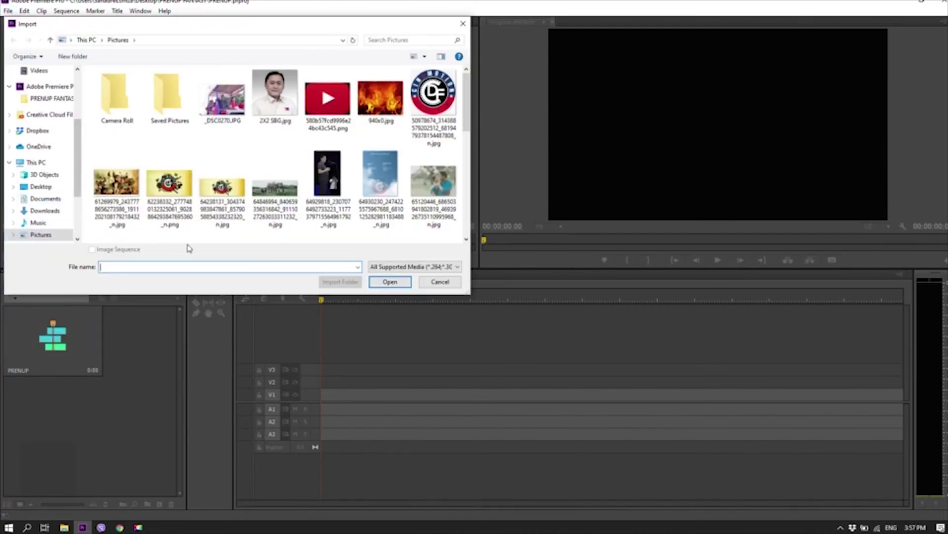
pyautogui.click(46, 188)
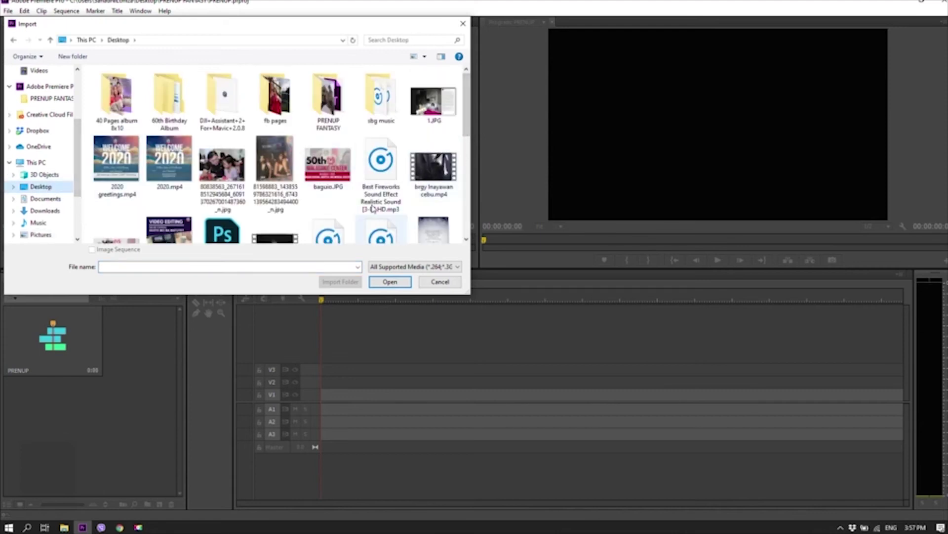
pyautogui.click(328, 99)
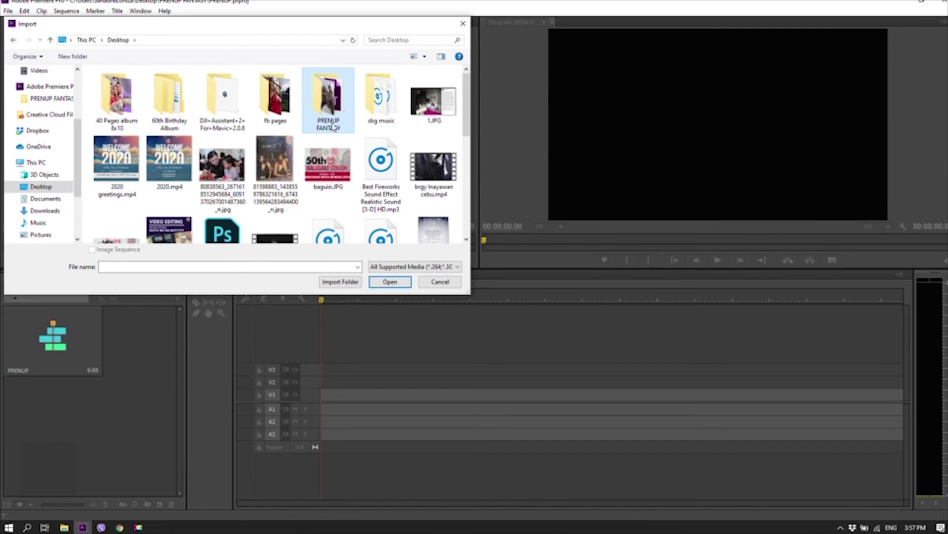
pyautogui.doubleClick(338, 102)
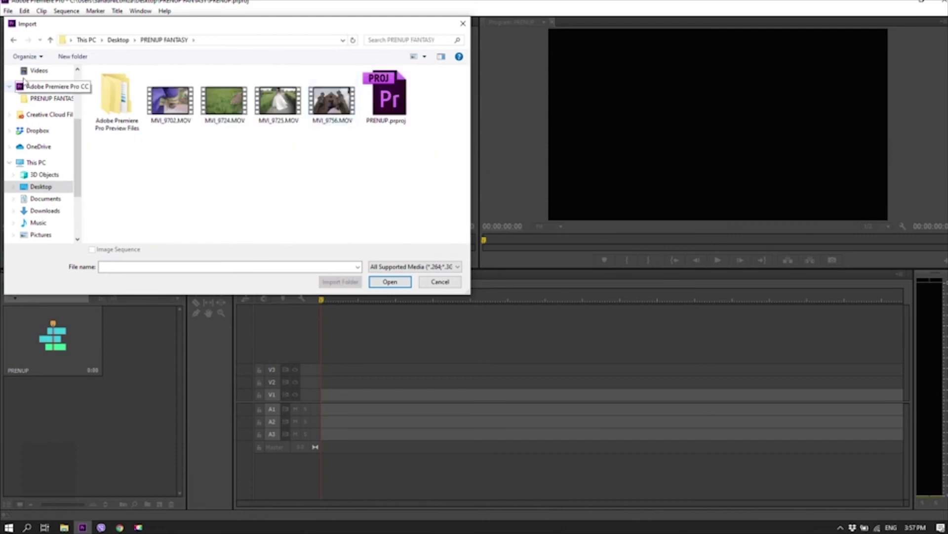
pyautogui.click(14, 40)
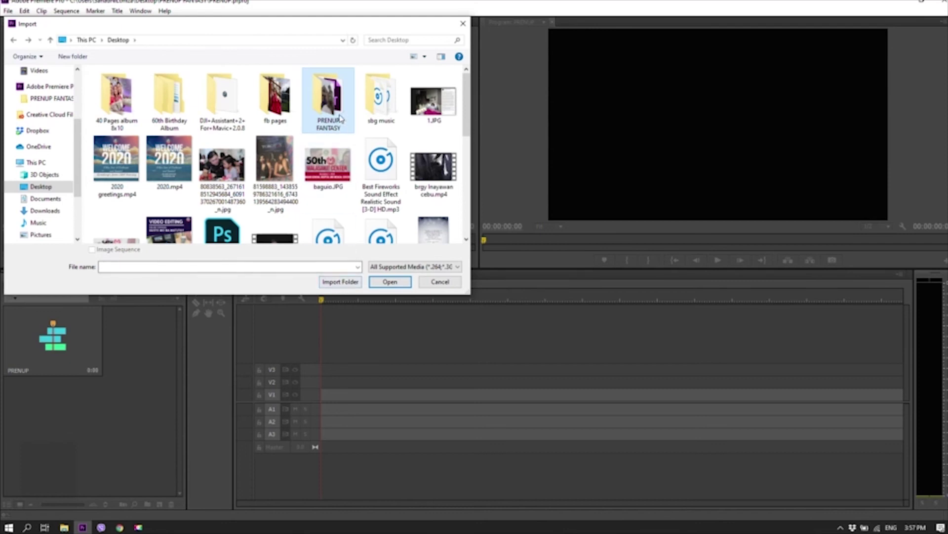
pyautogui.doubleClick(333, 98)
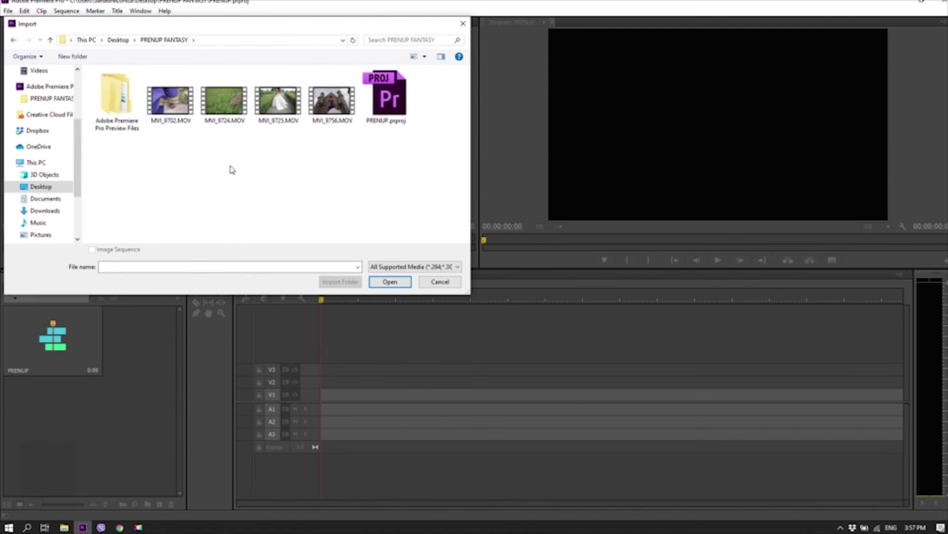
pyautogui.moveTo(163, 148); pyautogui.dragTo(222, 101)
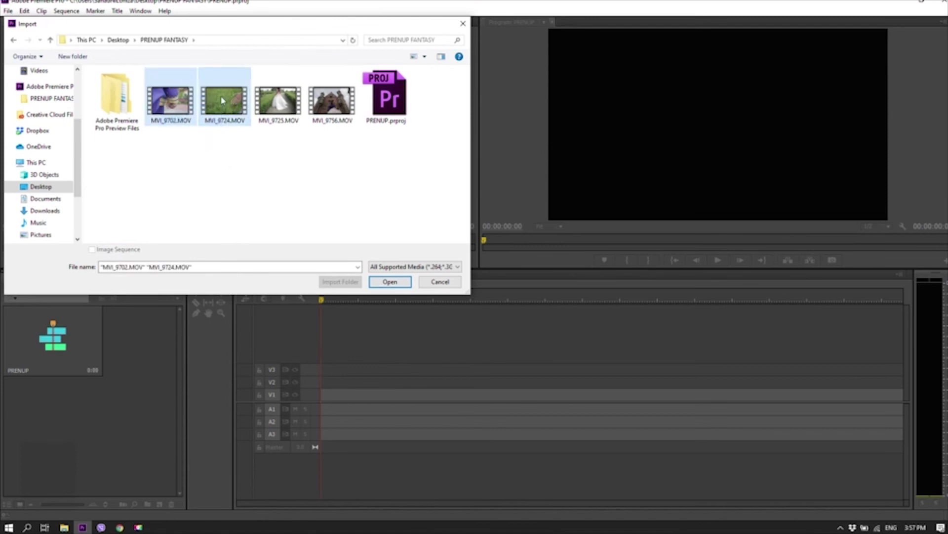
pyautogui.click(214, 154)
pyautogui.moveTo(168, 149); pyautogui.dragTo(229, 106)
pyautogui.click(391, 282)
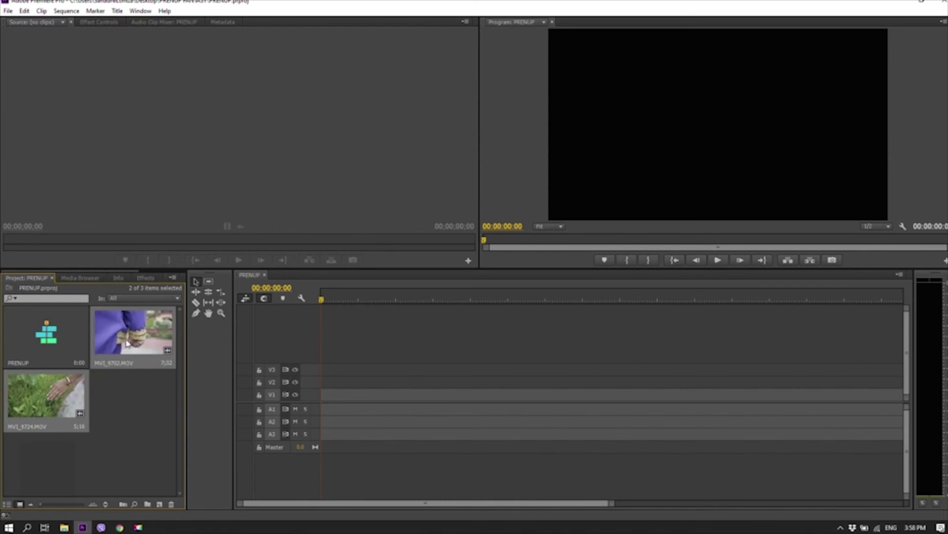
# - Place both imported clips on video track V2 at the sequence start, changing the sequence settings to match the clips
pyautogui.moveTo(114, 338); pyautogui.dragTo(330, 381)
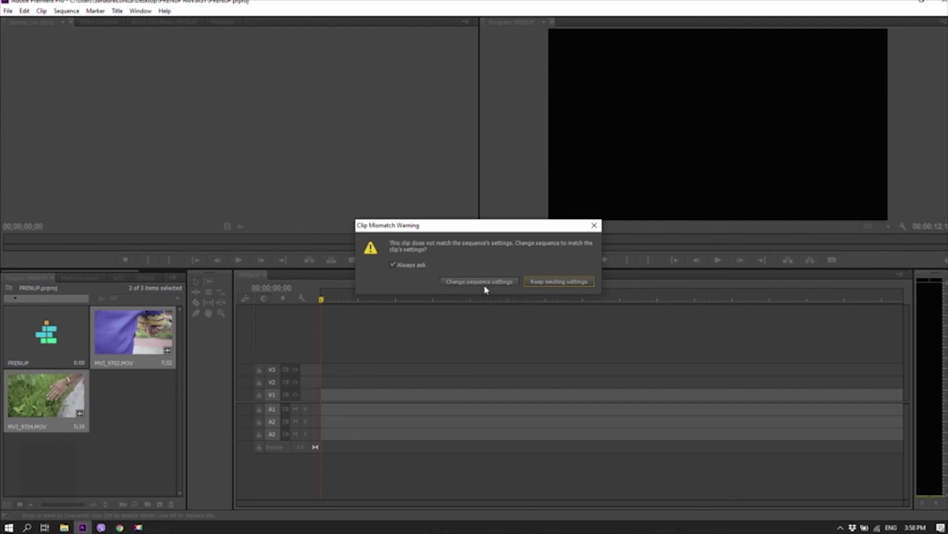
pyautogui.click(458, 283)
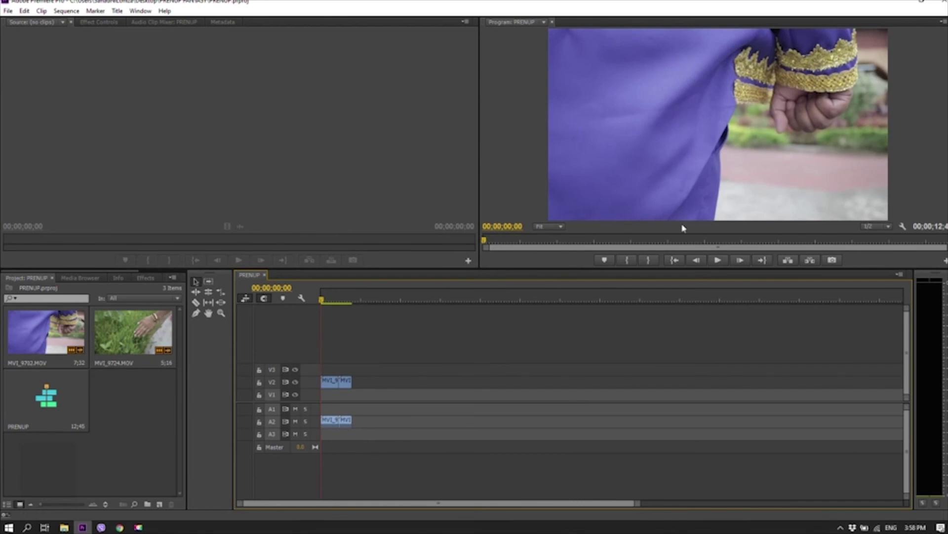
pyautogui.press('\\')
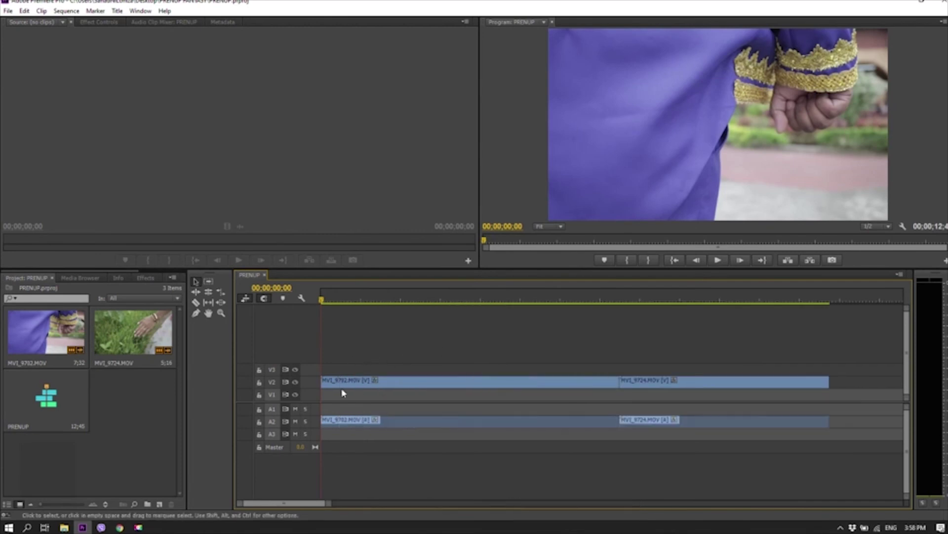
# - Expand tracks V2 and A2 so the clips show their thumbnails and audio waveforms
pyautogui.doubleClick(315, 383)
pyautogui.press('-')
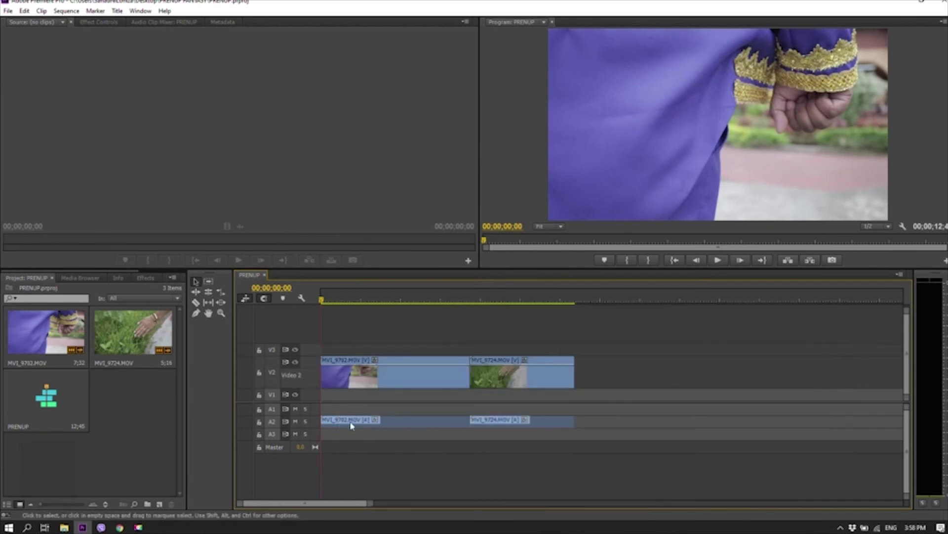
pyautogui.doubleClick(317, 426)
pyautogui.click(306, 422)
pyautogui.click(306, 422)
pyautogui.doubleClick(318, 425)
pyautogui.doubleClick(318, 425)
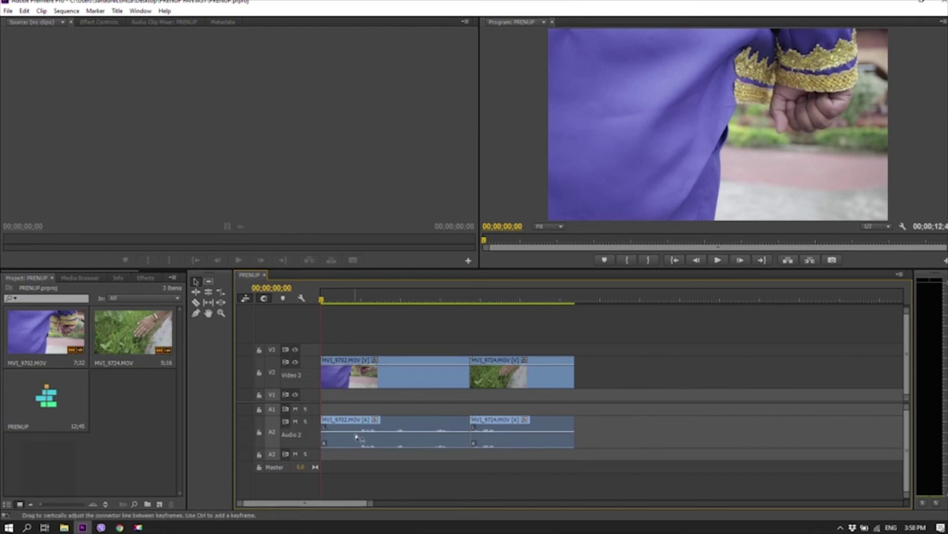
# - Play back parts of the first clip, including from the sequence start, to check its picture and sound
pyautogui.click(359, 300)
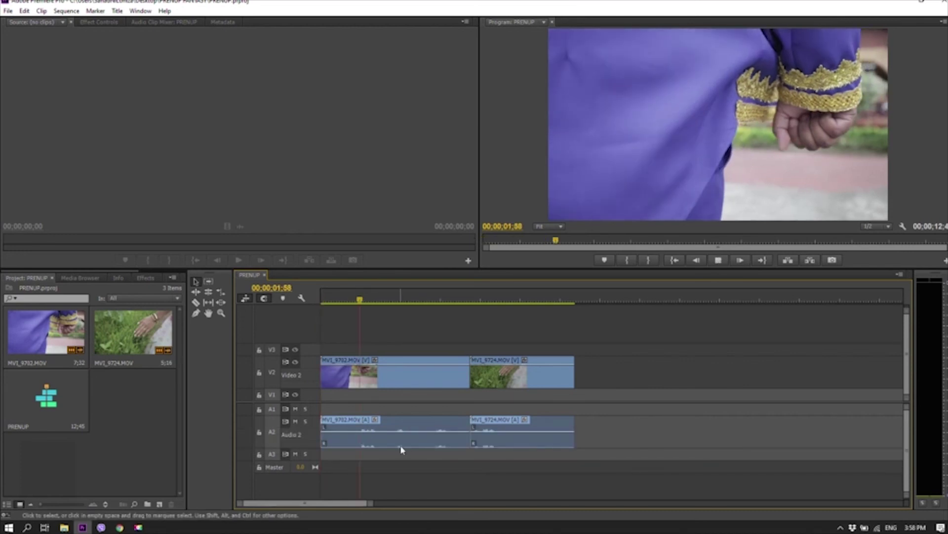
pyautogui.press('space')
pyautogui.click(354, 300)
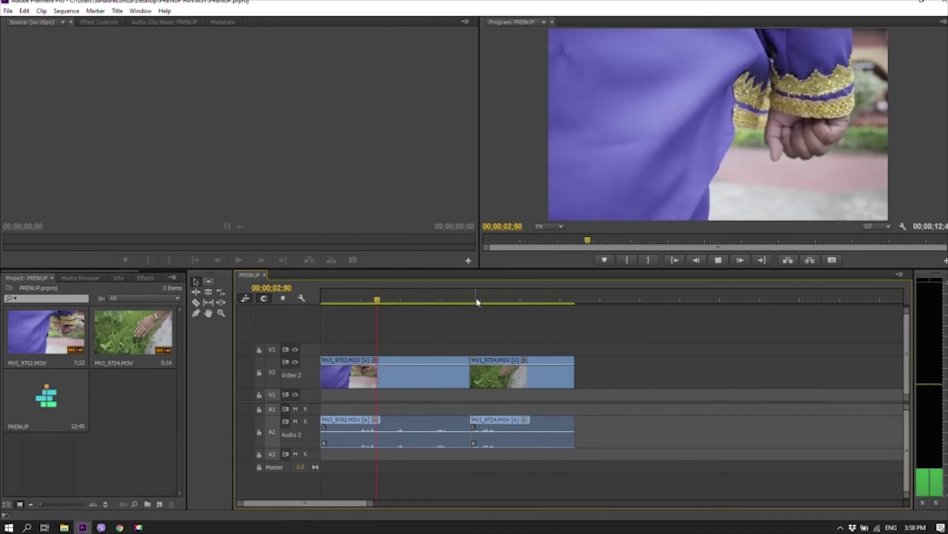
pyautogui.click(470, 301)
pyautogui.press('space')
pyautogui.press('Home')
pyautogui.press('space')
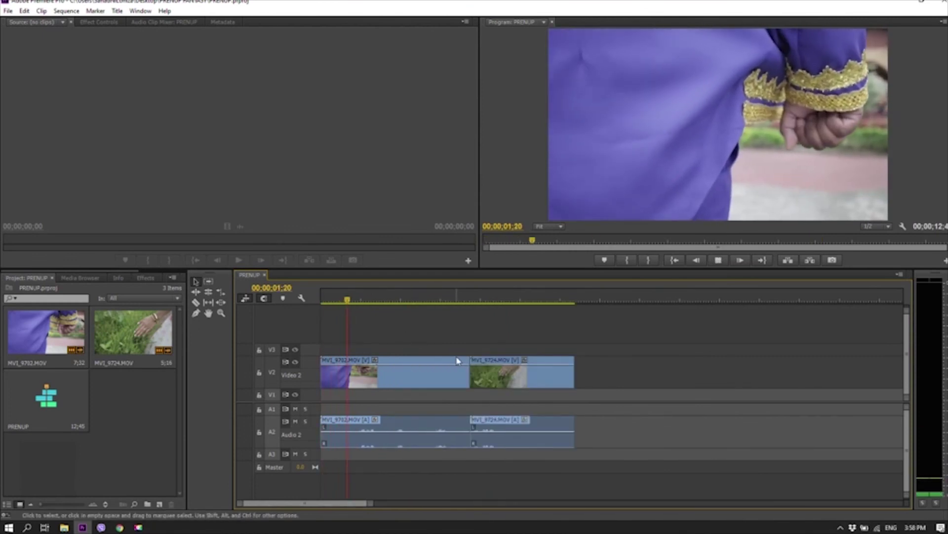
pyautogui.press('space')
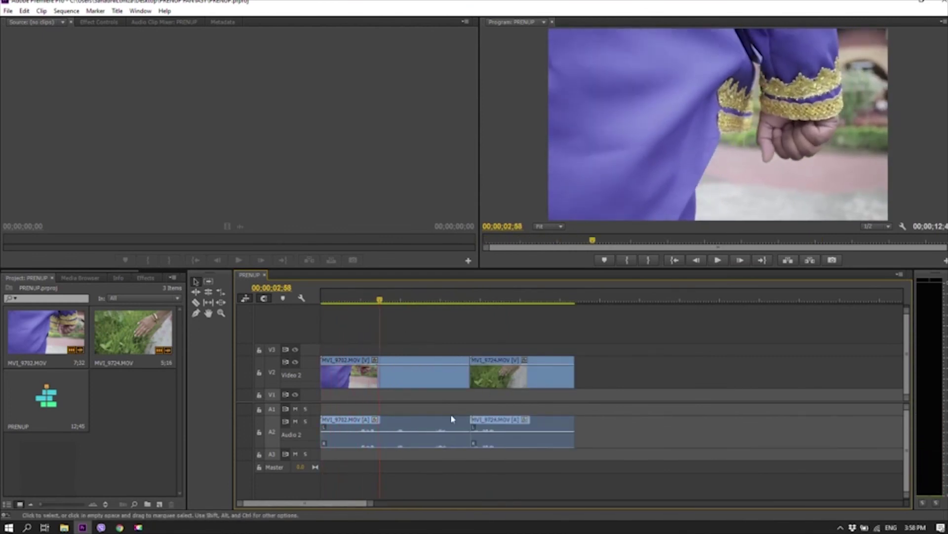
# - Import the music file Keeper_Of_Creation_Cody_Martin_instrumental_MP3.mp3 from the Desktop
pyautogui.doubleClick(131, 422)
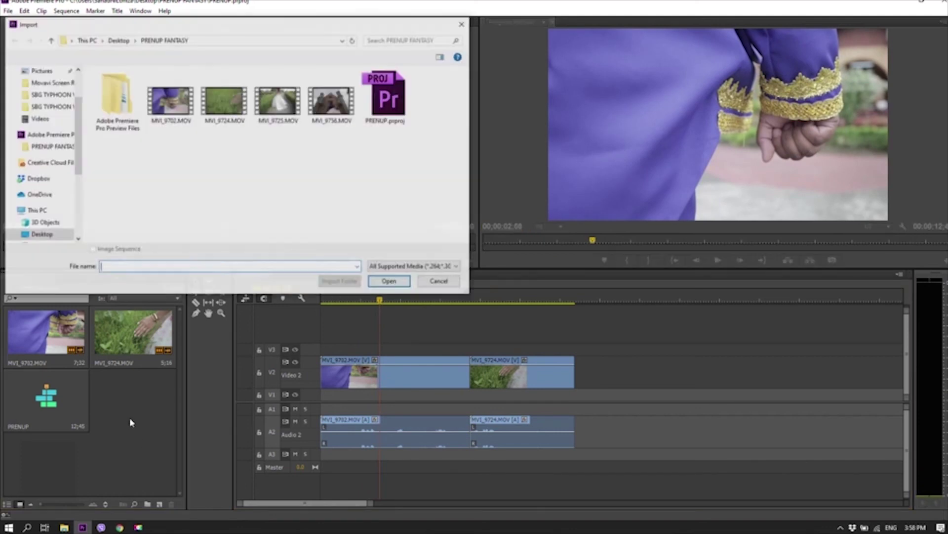
pyautogui.scroll(3, 44, 188)
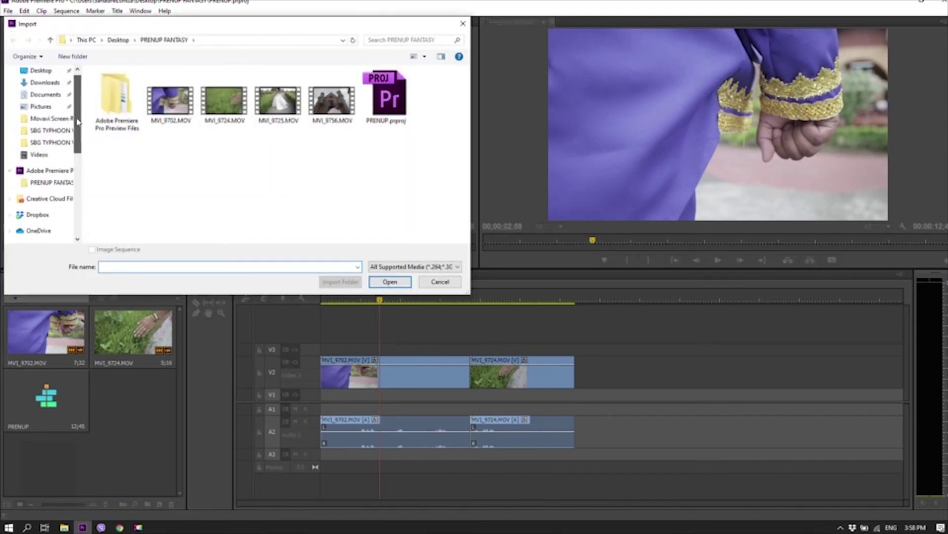
pyautogui.click(36, 90)
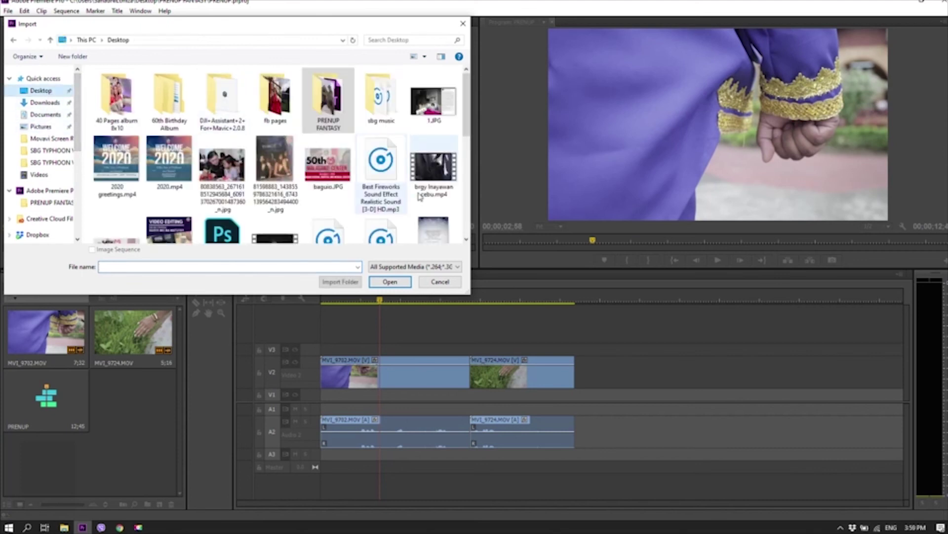
pyautogui.scroll(-1, 404, 208)
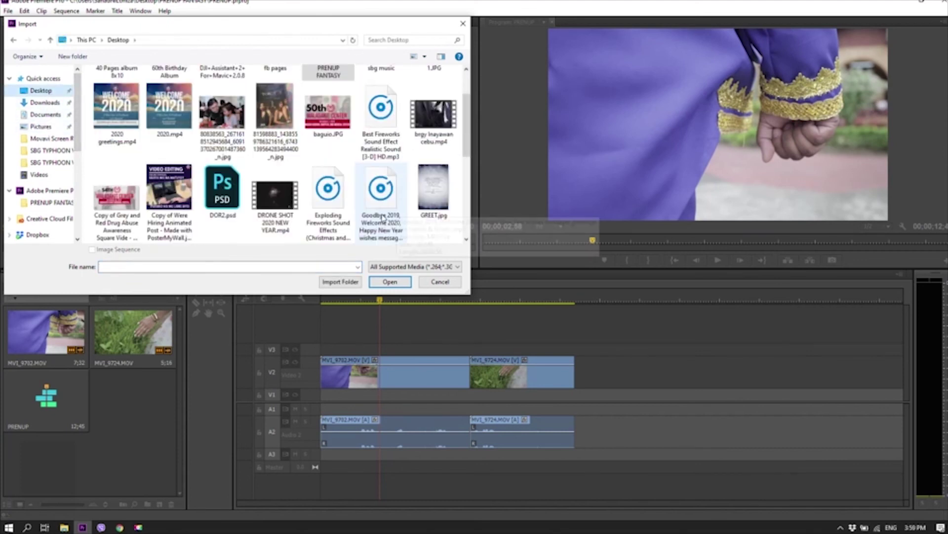
pyautogui.scroll(-1, 390, 216)
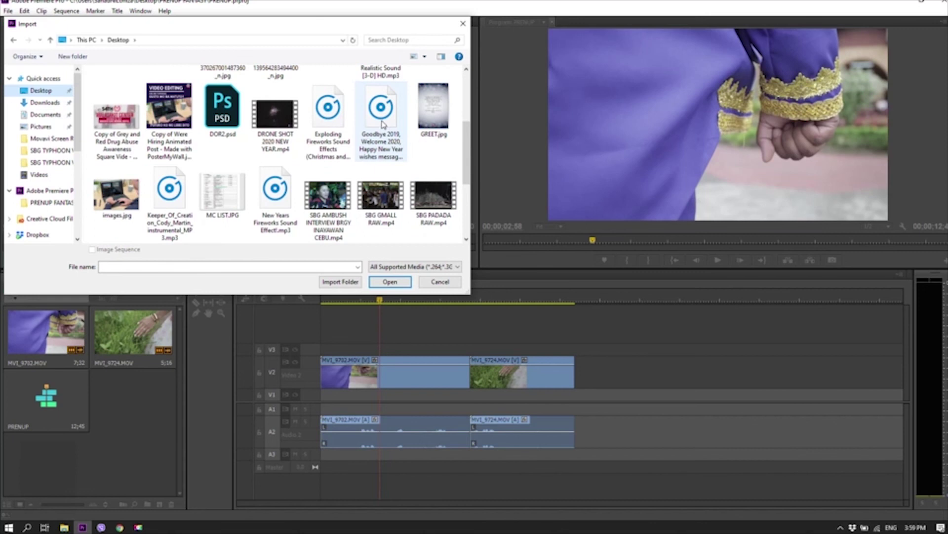
pyautogui.scroll(1, 330, 218)
pyautogui.scroll(-2, 330, 218)
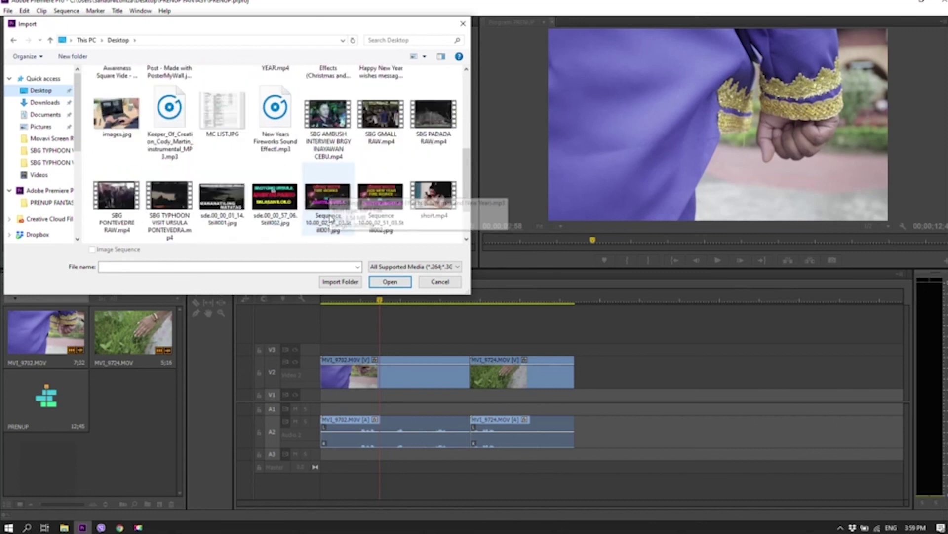
pyautogui.click(176, 121)
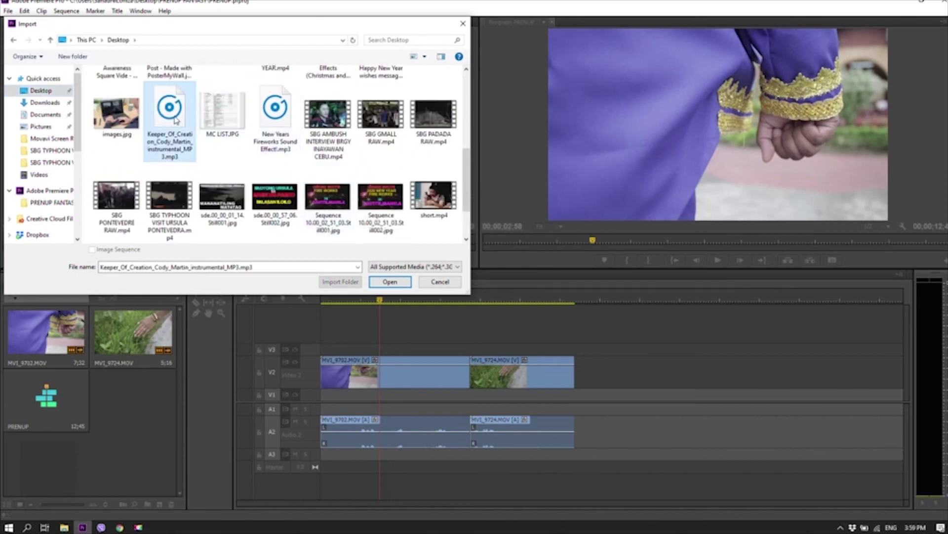
pyautogui.click(389, 281)
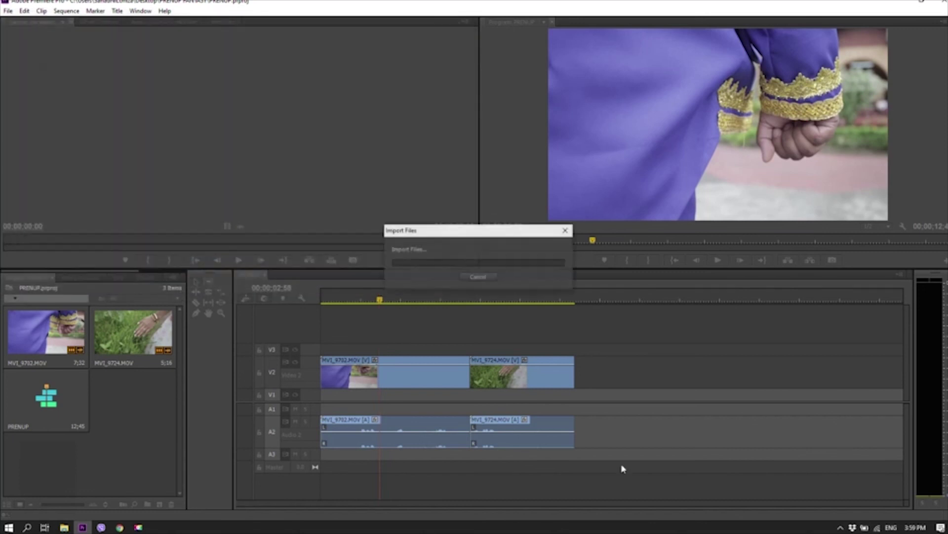
# - Place the imported music on audio track A2 just after the two video clips
pyautogui.click(125, 474)
pyautogui.moveTo(131, 399); pyautogui.dragTo(634, 438)
pyautogui.press('-')
# - Examine the music waveform relative to the video clips at several scales, and play the sequence from its start
pyautogui.moveTo(474, 298); pyautogui.dragTo(535, 286)
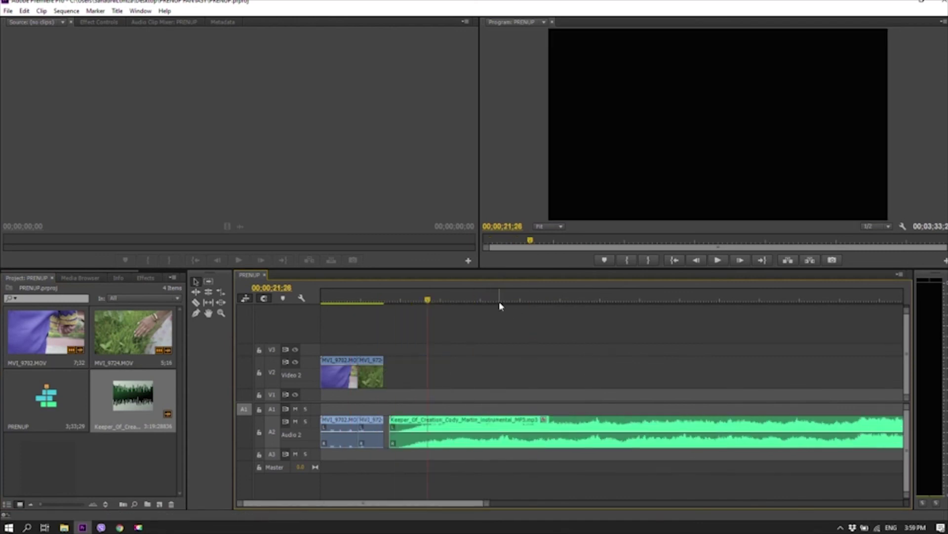
pyautogui.press('=')
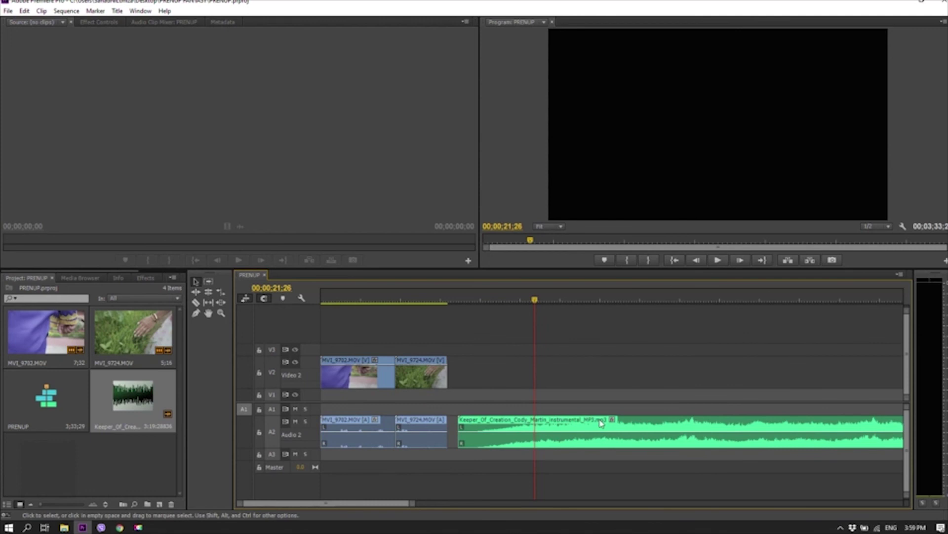
pyautogui.moveTo(541, 309); pyautogui.dragTo(556, 300)
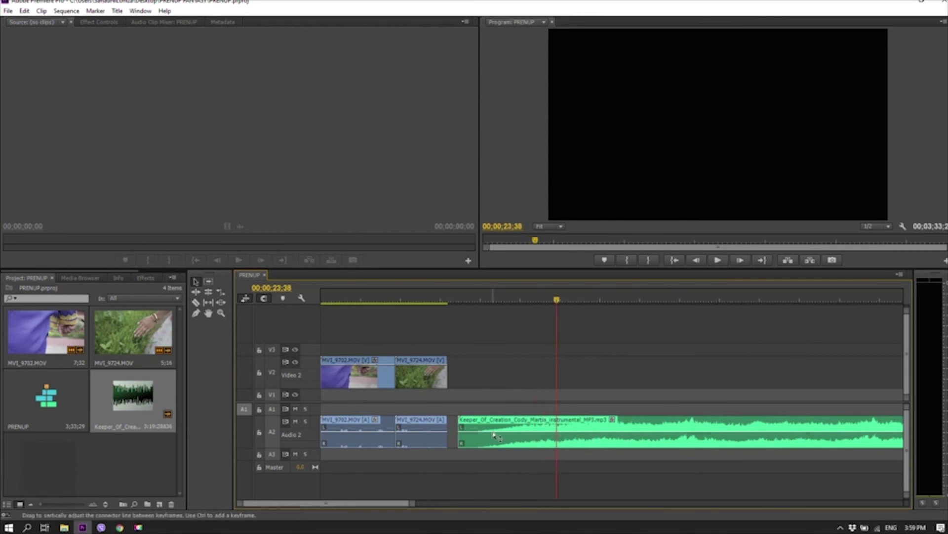
pyautogui.press('-')
pyautogui.press('-')
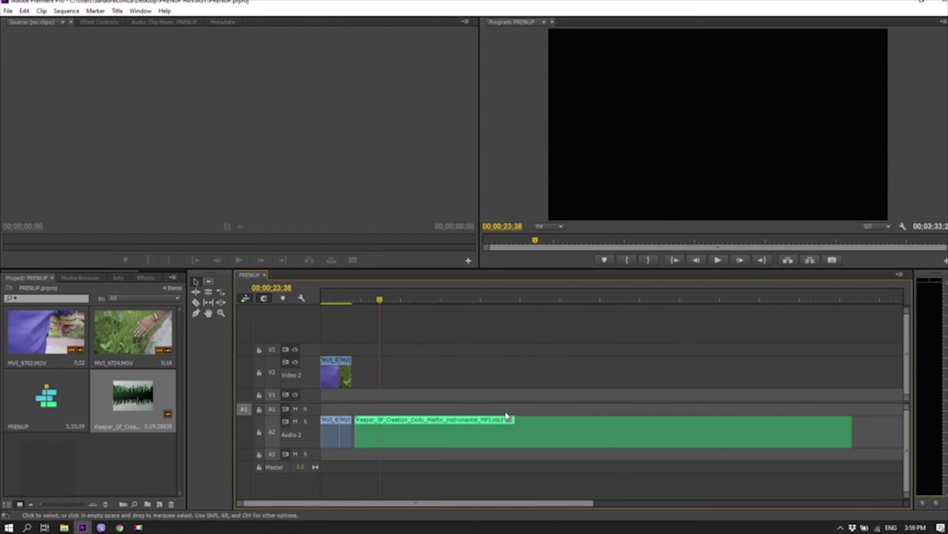
pyautogui.press('=')
pyautogui.press('-')
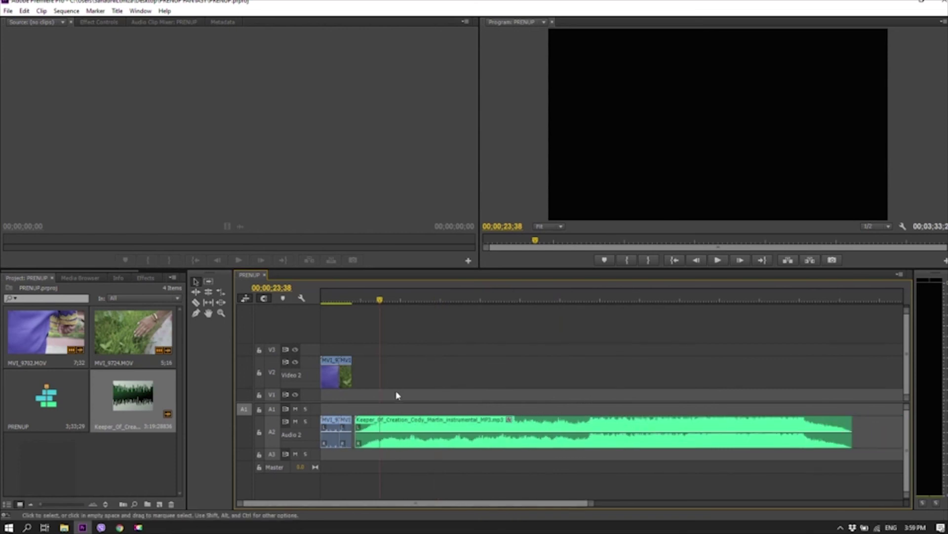
pyautogui.press('=')
pyautogui.press('=')
pyautogui.moveTo(558, 300); pyautogui.dragTo(540, 299)
pyautogui.press('-')
pyautogui.press('Home')
pyautogui.press('=')
pyautogui.press('=')
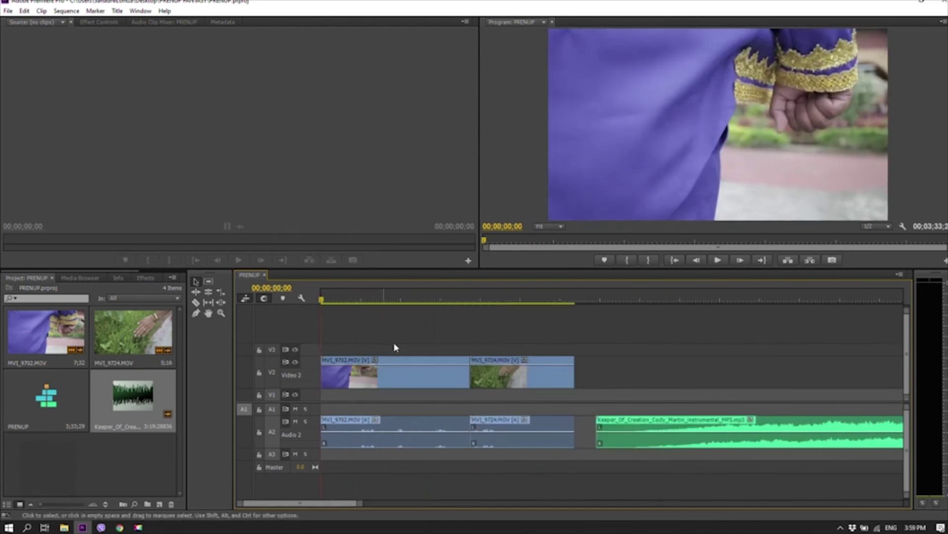
pyautogui.press('space')
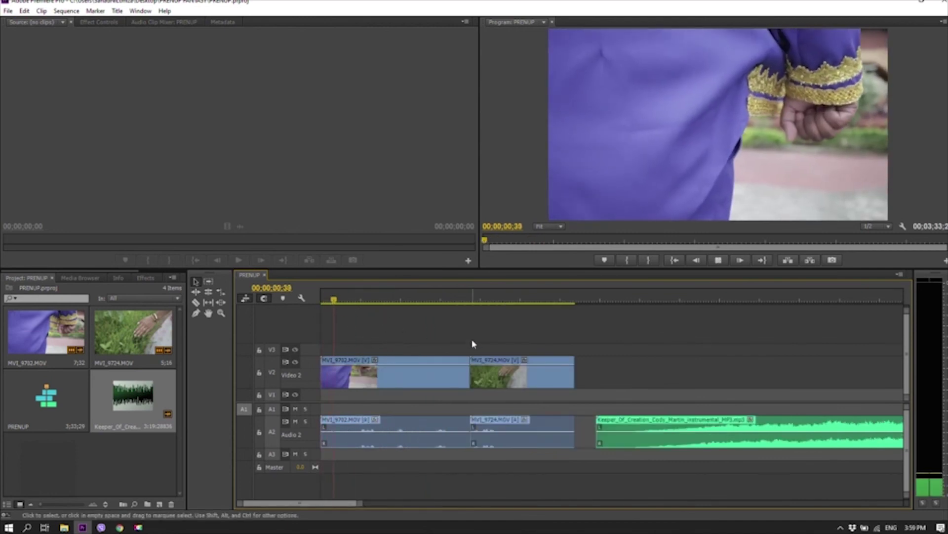
# - Cut off the quiet opening of the music on A2, remove it, and close the gap after MVI_9724.MOV
pyautogui.moveTo(445, 300); pyautogui.dragTo(638, 404)
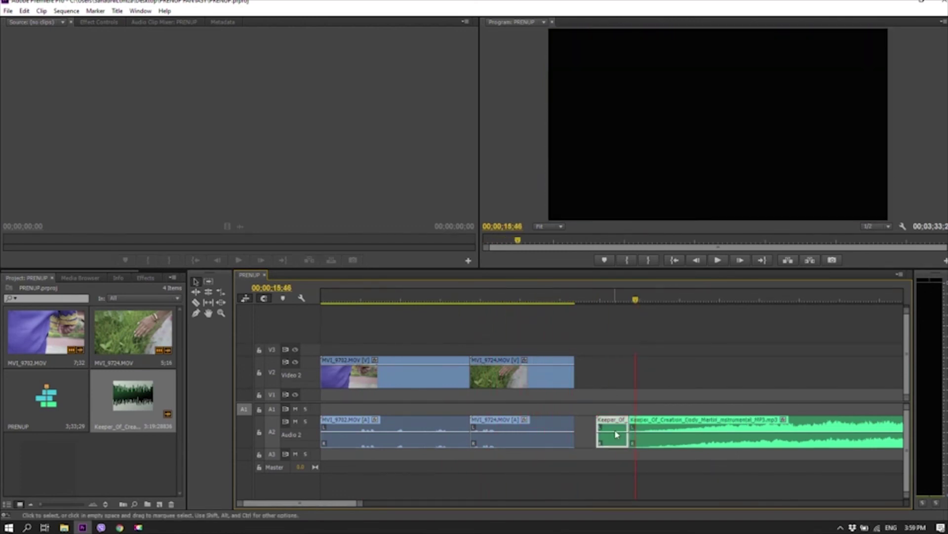
pyautogui.rightClick(613, 443)
pyautogui.click(618, 449)
pyautogui.press('-')
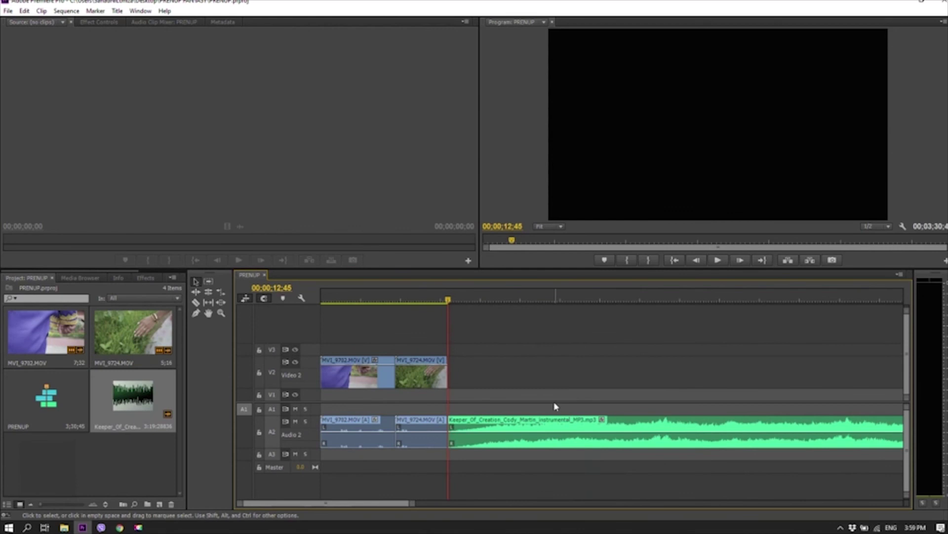
# - Scrub through the two video clips and the music start, leaving the playhead at 00;00;03;00
pyautogui.click(380, 300)
pyautogui.moveTo(400, 310); pyautogui.dragTo(459, 328)
pyautogui.click(351, 299)
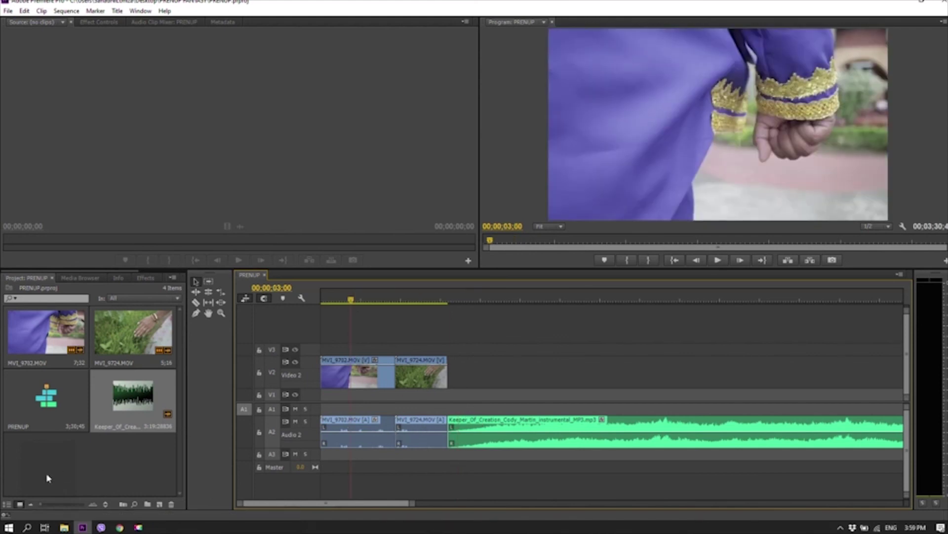